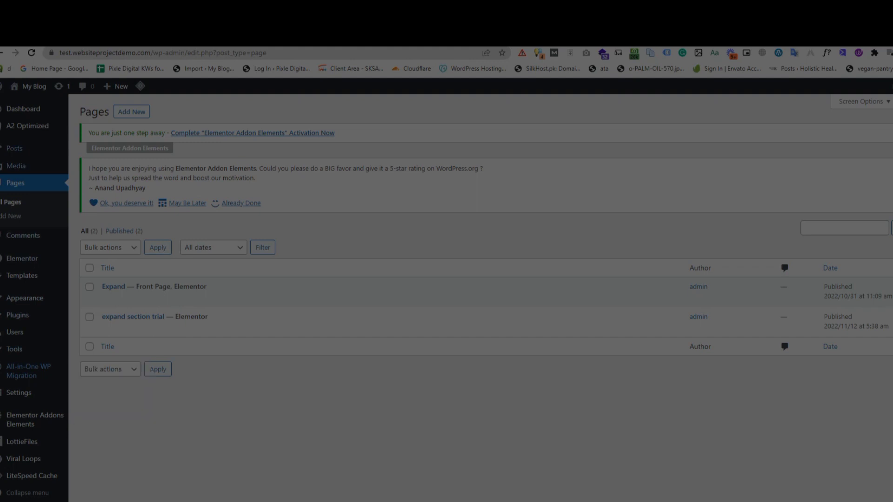
- Search the WordPress directory of new plugins for "lottie"
{"action": "left_click", "coordinate": [23, 109]}
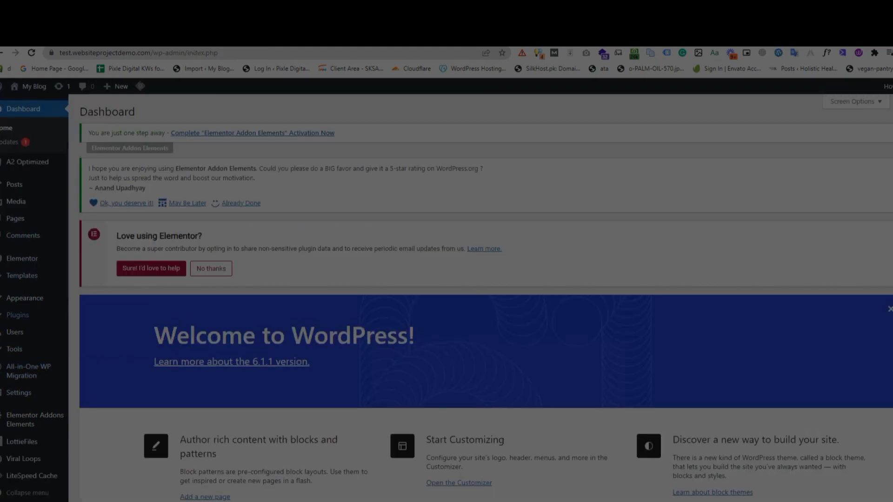
{"action": "mouse_move", "coordinate": [17, 316]}
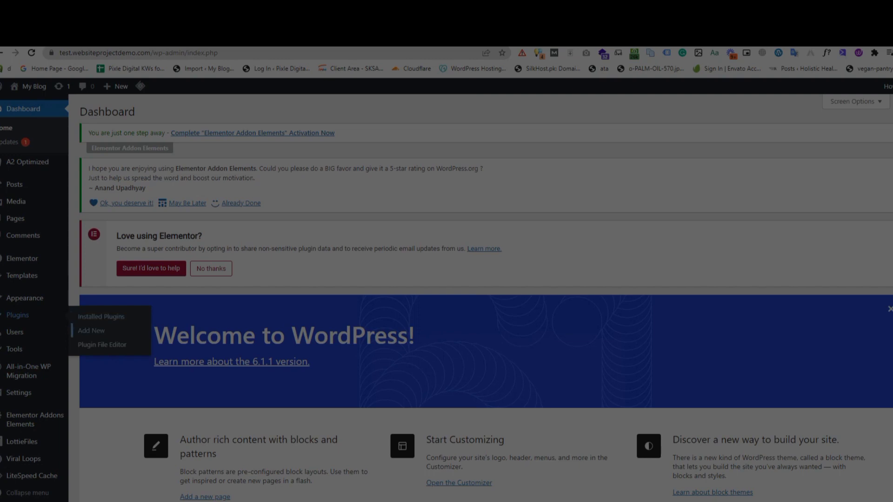
{"action": "left_click", "coordinate": [101, 317]}
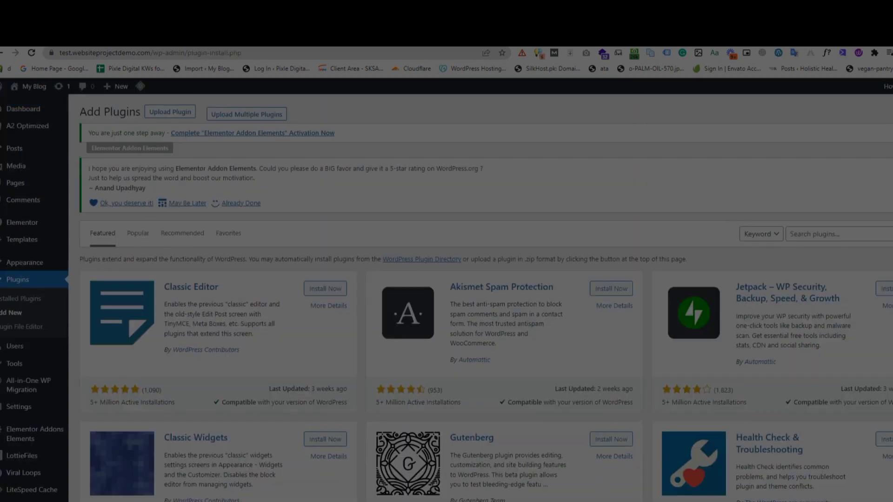
{"action": "left_click", "coordinate": [840, 234]}
{"action": "type", "text": "lo"}
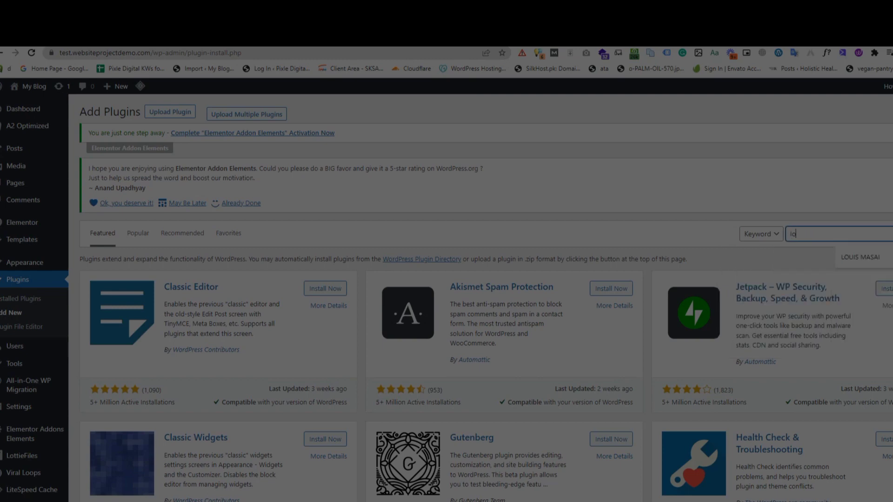
{"action": "type", "text": "tt"}
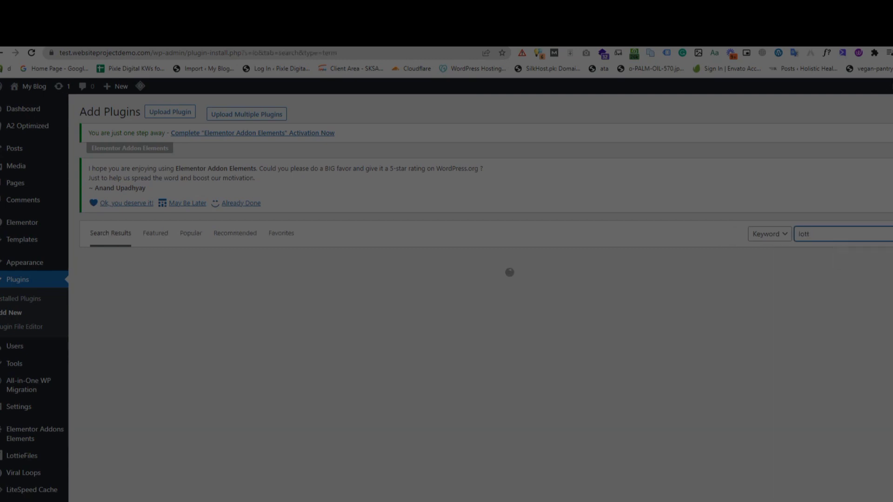
{"action": "type", "text": "ie"}
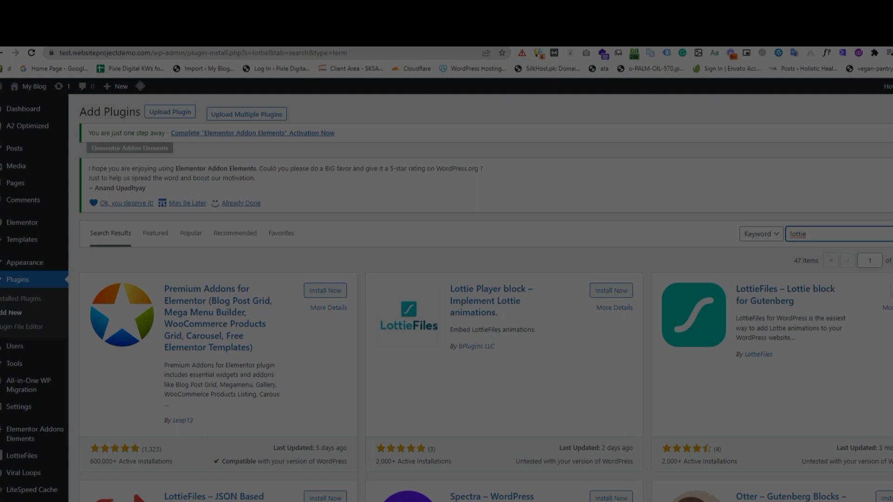
- Locate the "LottieFiles – Lottie block for Gutenberg" plugin in the results and open the site's LottieFiles setup page
{"action": "left_click_drag", "start_coordinate": [736, 288], "coordinate": [803, 302]}
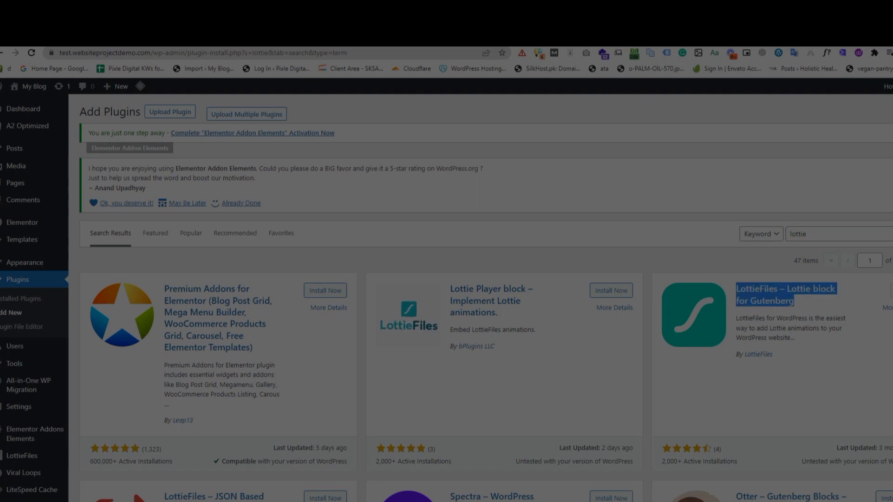
{"action": "left_click", "coordinate": [805, 302]}
{"action": "left_click_drag", "start_coordinate": [735, 289], "coordinate": [821, 291]}
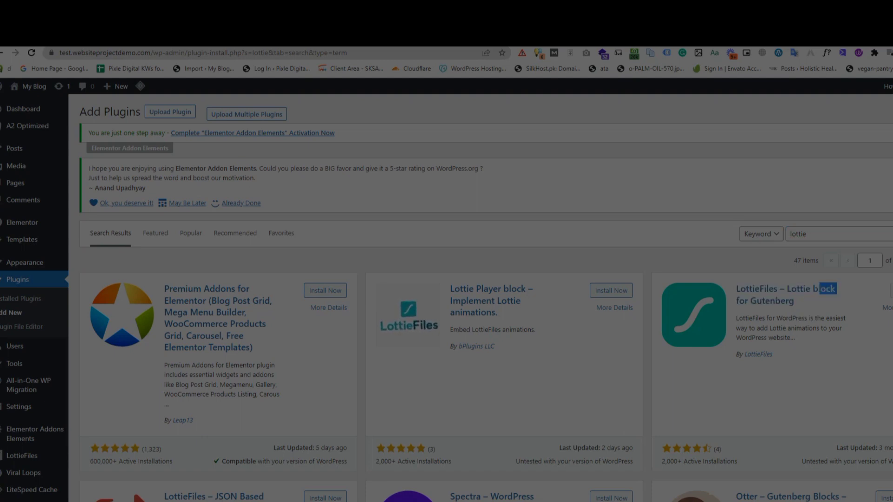
{"action": "left_click", "coordinate": [826, 302]}
{"action": "left_click", "coordinate": [22, 455]}
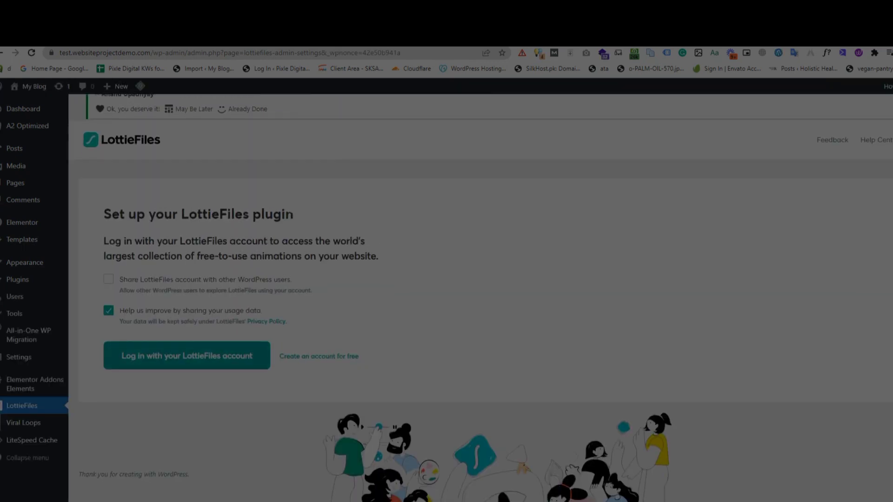
{"action": "scroll", "coordinate": [298, 298], "scroll_direction": "up", "scroll_amount": 2}
- Create a new page titled "Home" and publish it
{"action": "left_click", "coordinate": [15, 182]}
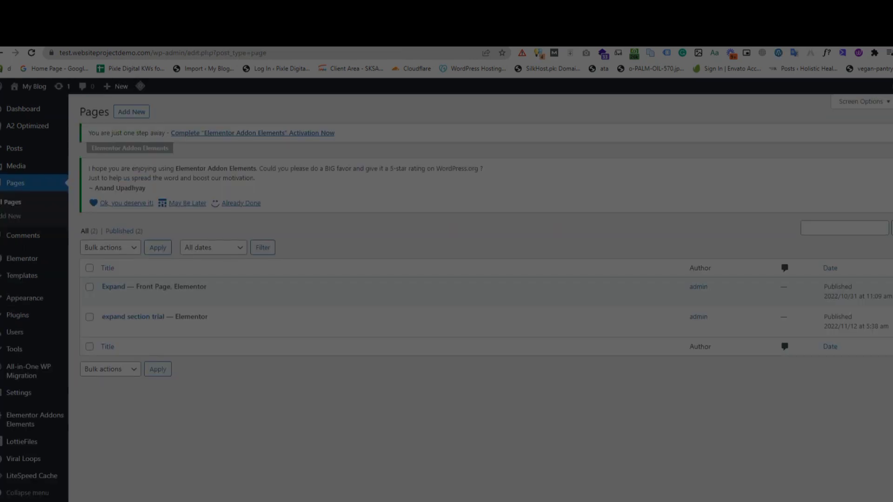
{"action": "right_click", "coordinate": [124, 116]}
{"action": "key", "text": "Escape"}
{"action": "left_click", "coordinate": [703, 36]}
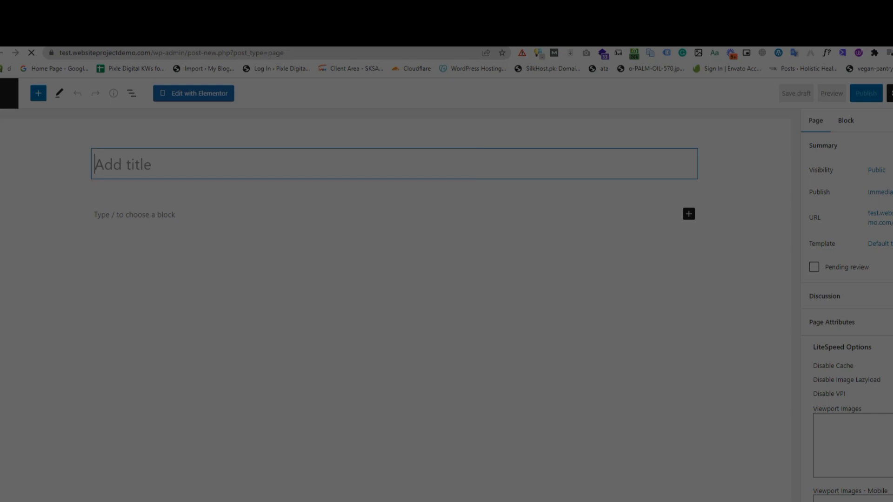
{"action": "type", "text": "Home"}
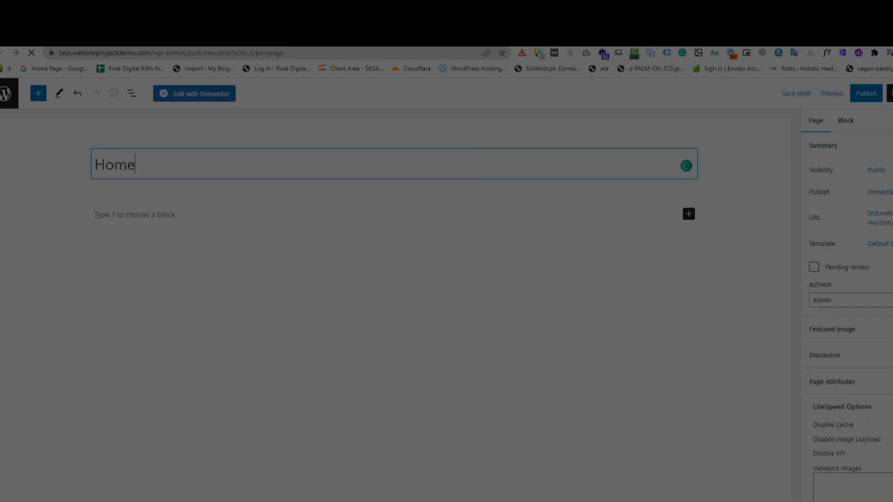
{"action": "left_click", "coordinate": [866, 94]}
{"action": "left_click", "coordinate": [860, 93]}
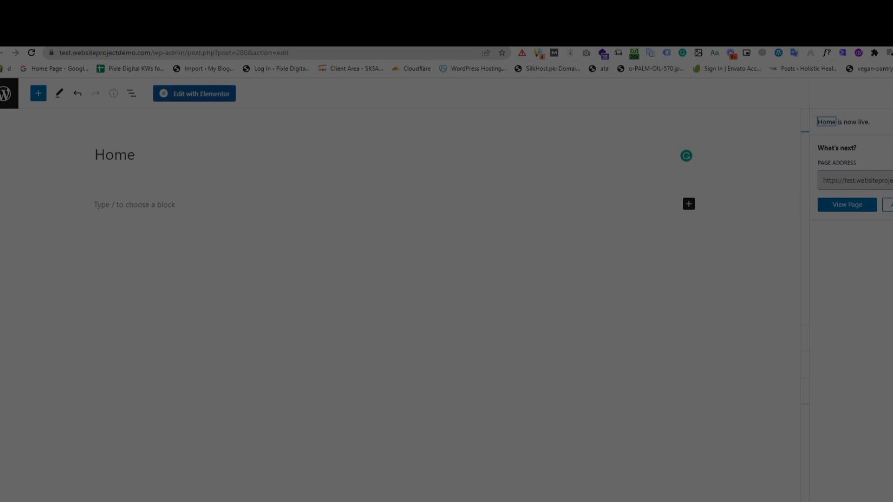
- Open the Home page in the Elementor editor, hide the Navigator, and add a single-column section
{"action": "left_click", "coordinate": [195, 94]}
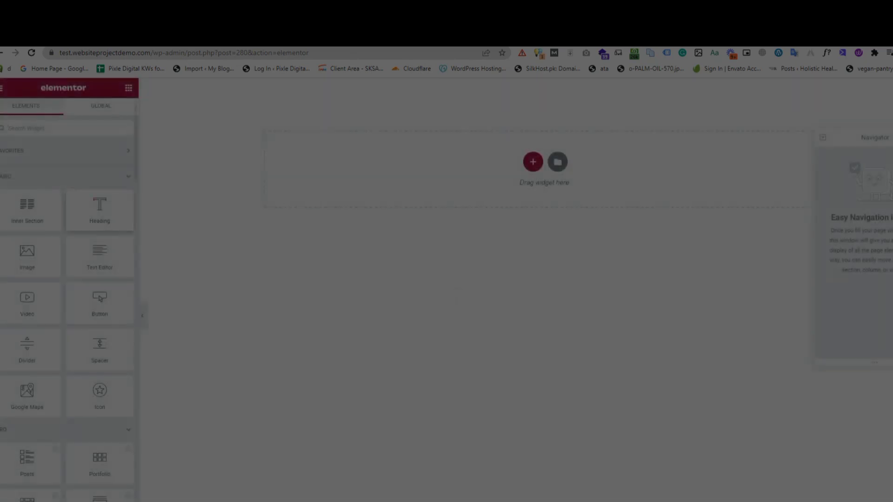
{"action": "key", "text": "ctrl+i"}
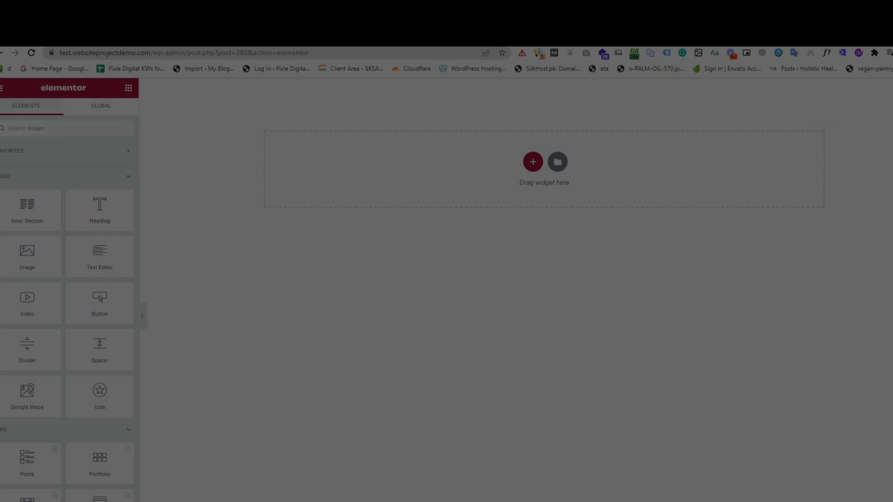
{"action": "left_click", "coordinate": [533, 162]}
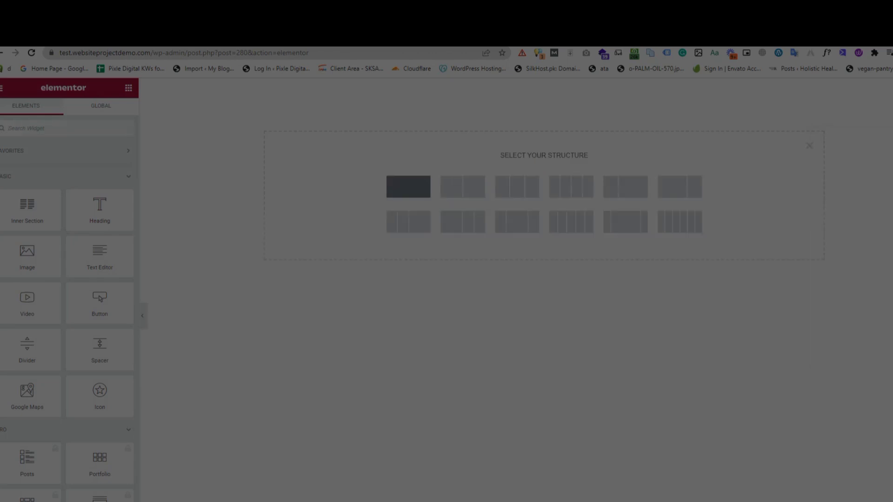
{"action": "left_click", "coordinate": [408, 186]}
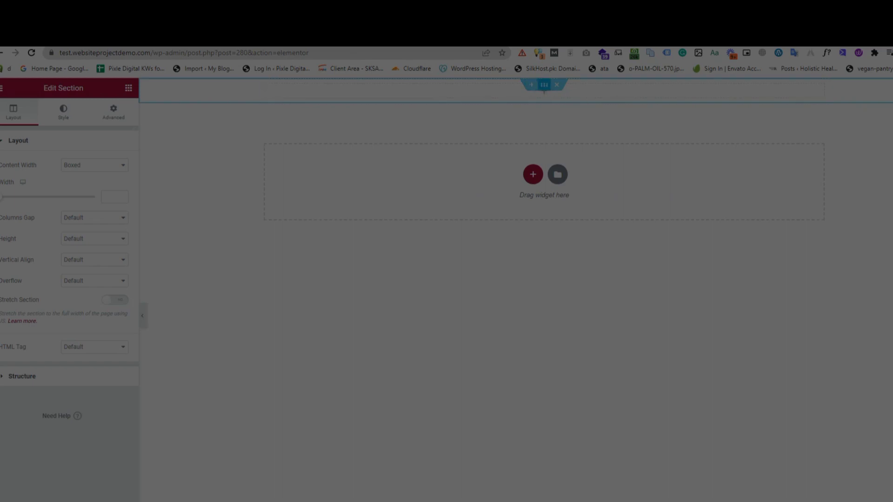
- Give the section a Classic background using the photo of a man holding a camera from the media library
{"action": "left_click", "coordinate": [63, 112]}
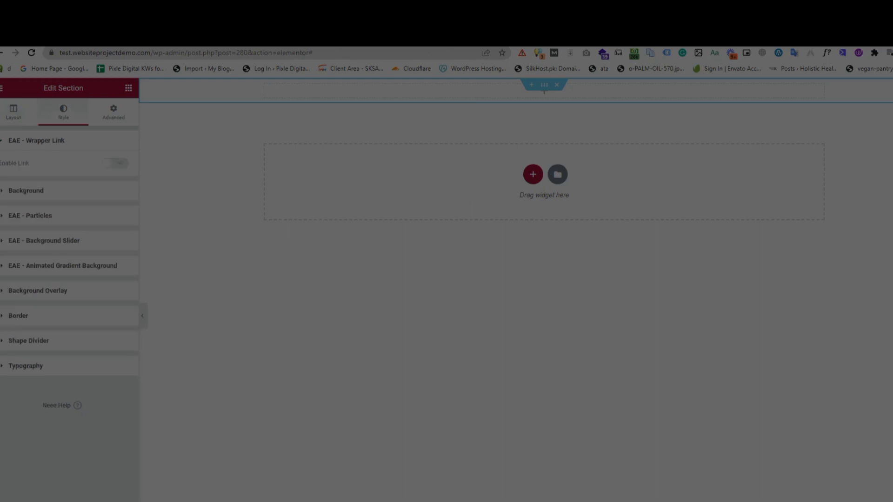
{"action": "left_click", "coordinate": [26, 191]}
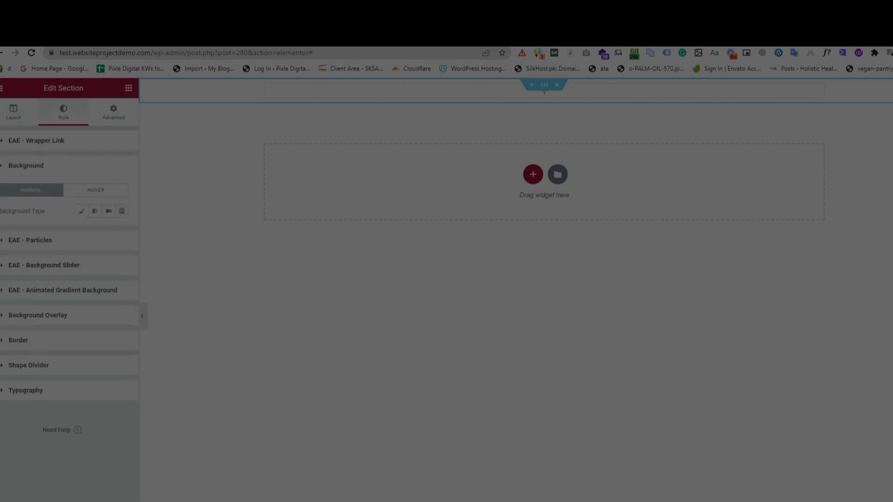
{"action": "left_click", "coordinate": [81, 210]}
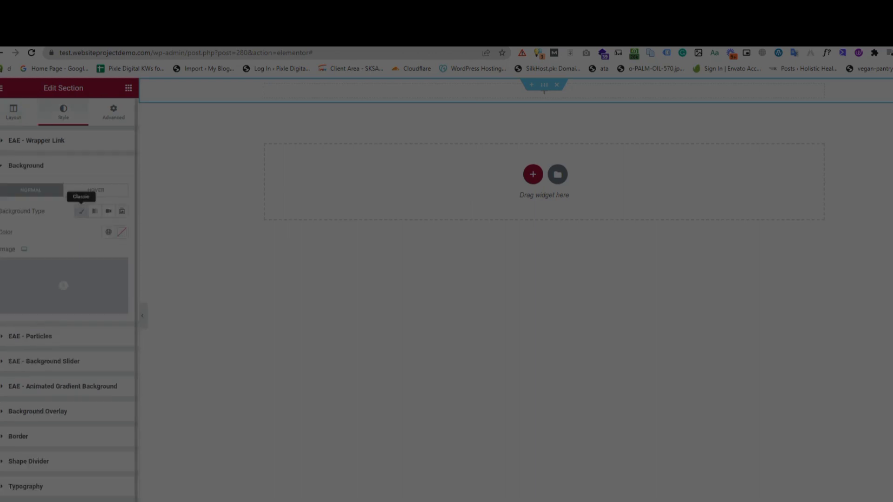
{"action": "left_click", "coordinate": [63, 285]}
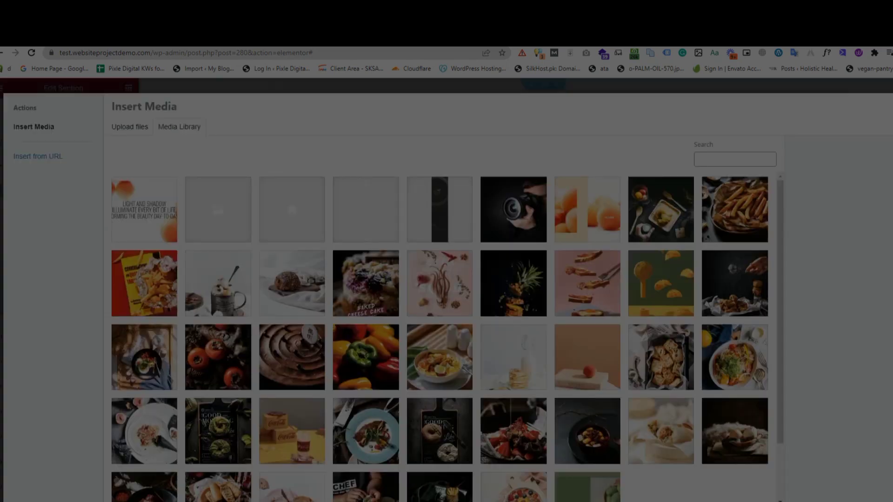
{"action": "left_click", "coordinate": [513, 209]}
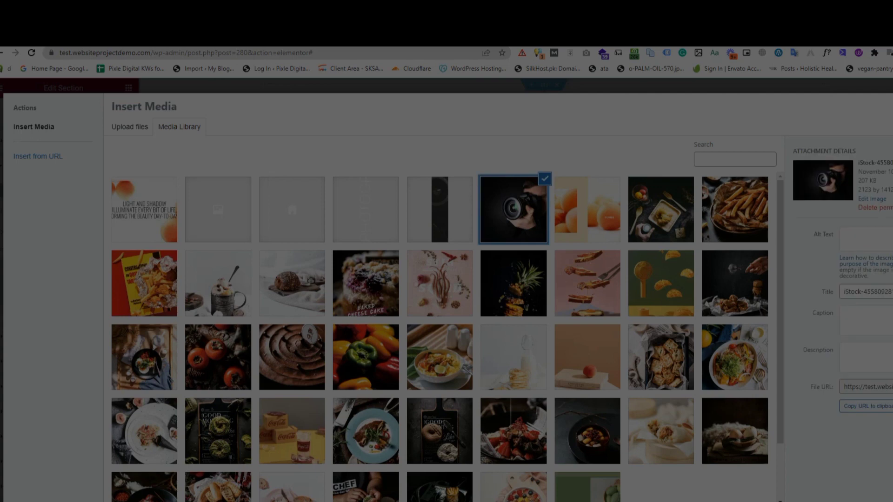
{"action": "left_click", "coordinate": [890, 500]}
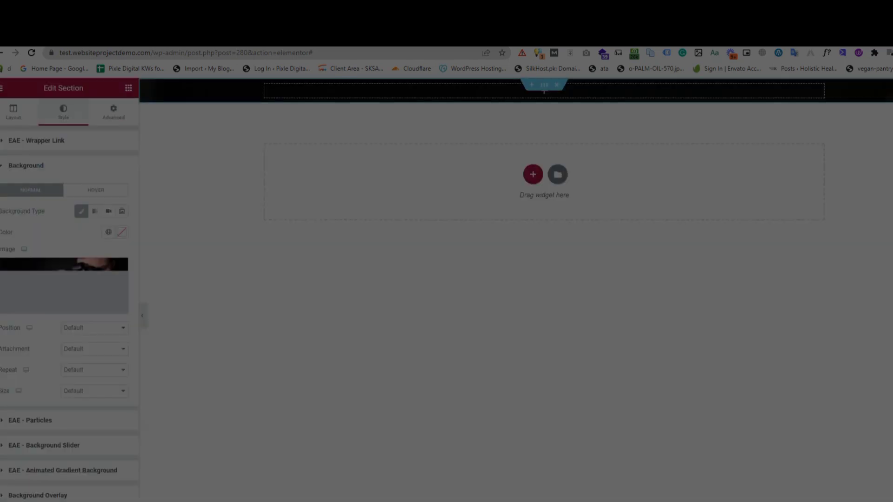
- Set the section's background image size to Cover and its position to centered
{"action": "left_click", "coordinate": [94, 392]}
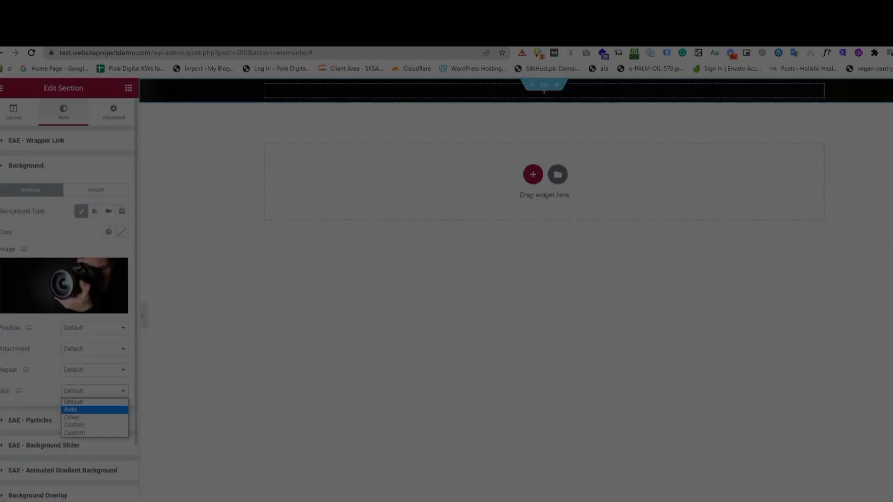
{"action": "left_click", "coordinate": [88, 418]}
{"action": "left_click", "coordinate": [94, 329]}
{"action": "left_click", "coordinate": [82, 347]}
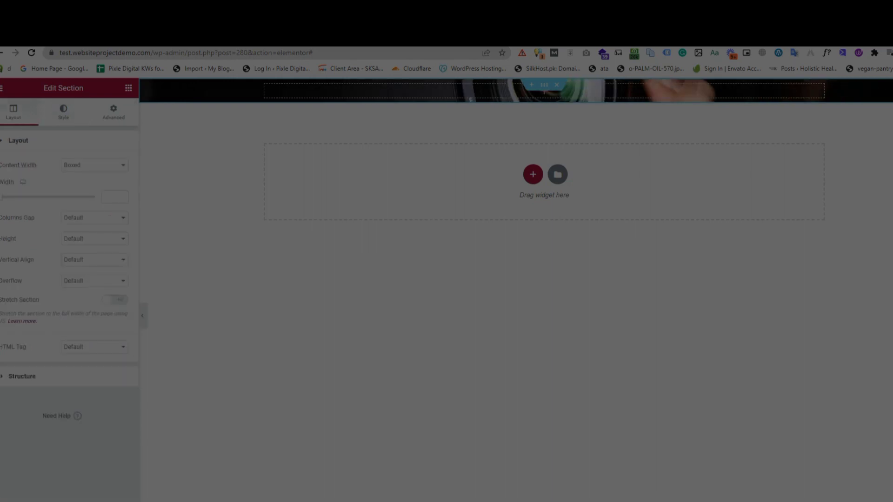
- Set the section's height to Fit To Screen
{"action": "left_click", "coordinate": [94, 239]}
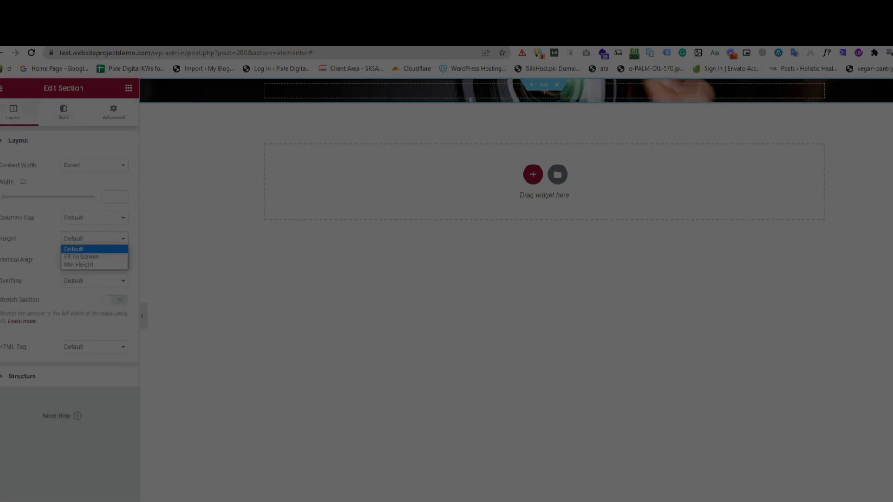
{"action": "left_click", "coordinate": [84, 257]}
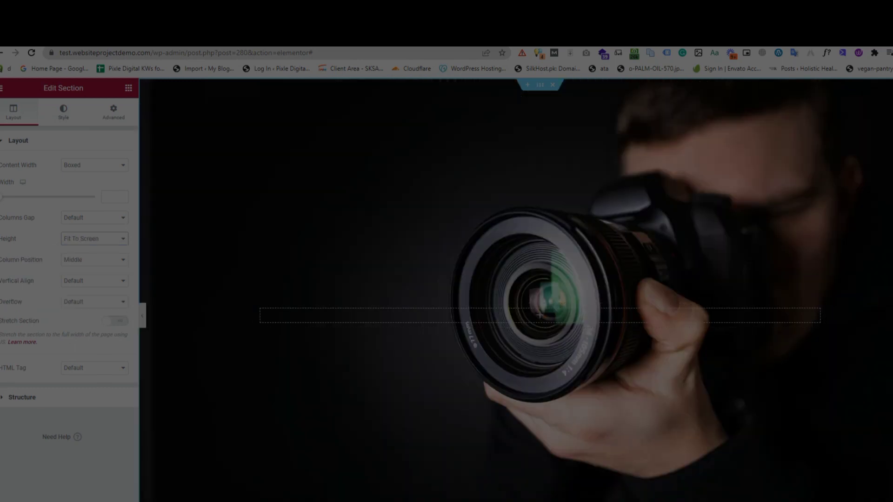
{"action": "left_click", "coordinate": [19, 140]}
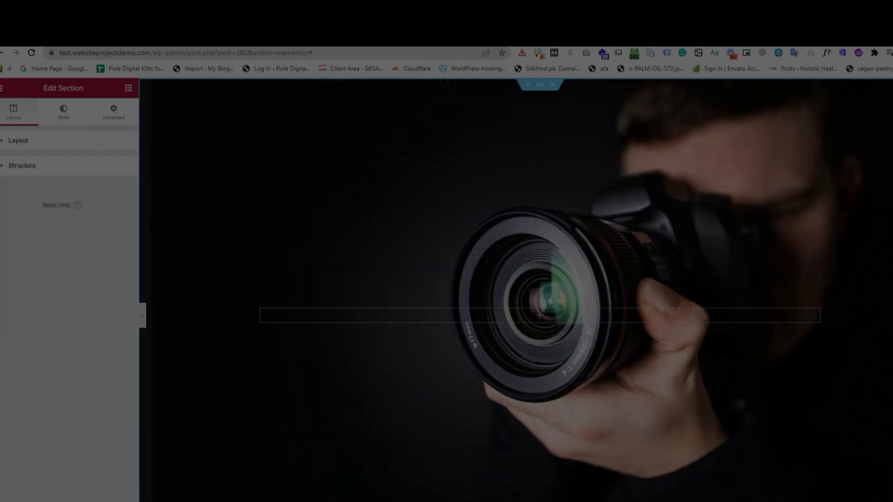
- Place an Inner Section widget inside the full-height section's column
{"action": "left_click", "coordinate": [1, 88]}
{"action": "left_click", "coordinate": [2, 88]}
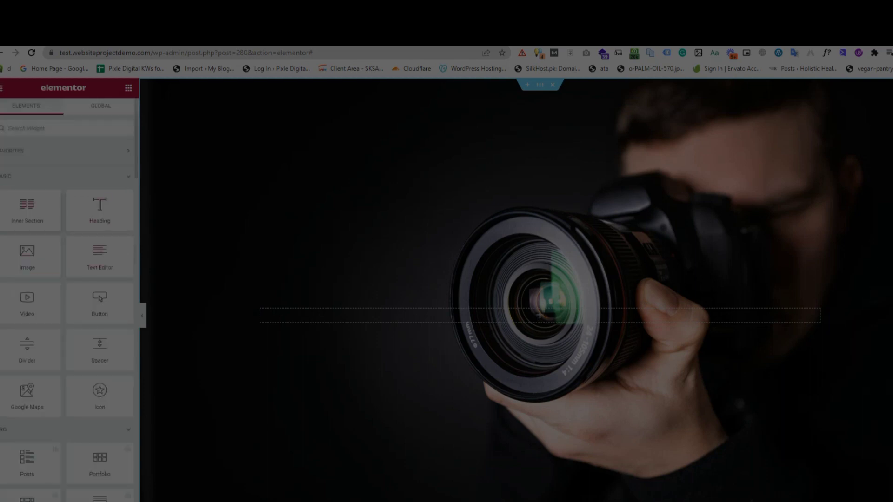
{"action": "left_click_drag", "start_coordinate": [27, 209], "coordinate": [540, 315]}
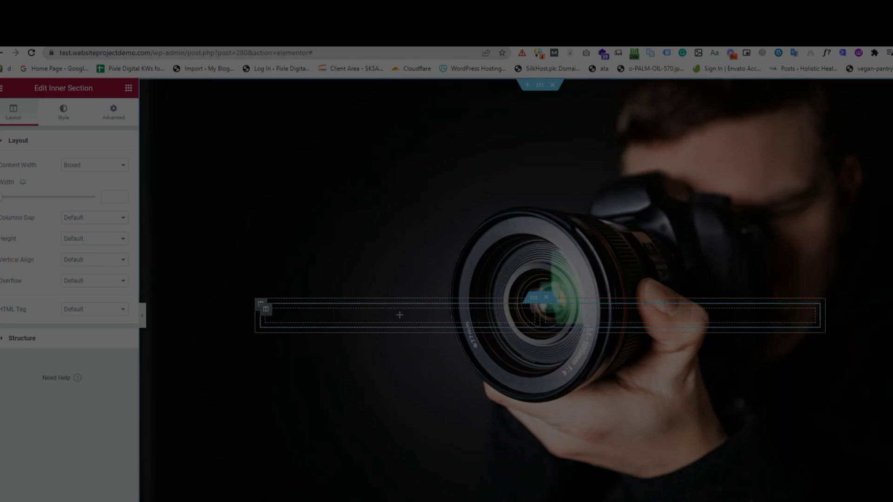
{"action": "key", "text": "Escape"}
- Add a Heading widget to the inner section's first column and clear its placeholder title
{"action": "left_click", "coordinate": [1, 88]}
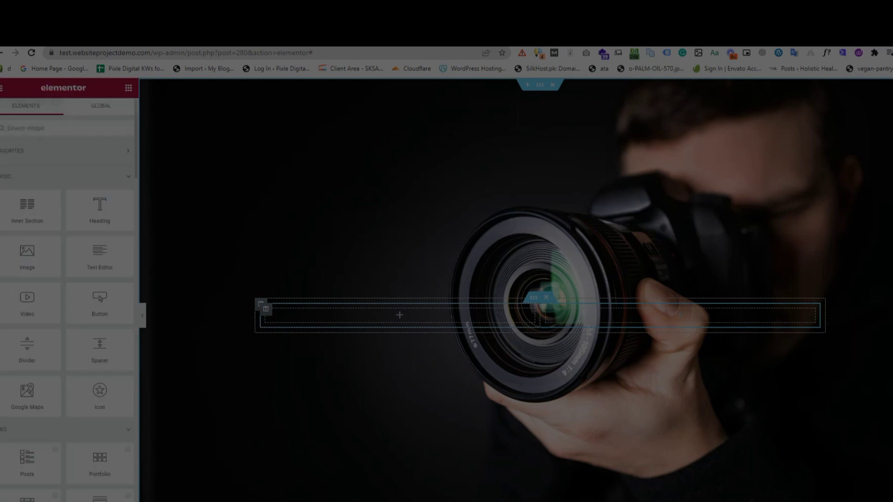
{"action": "left_click_drag", "start_coordinate": [100, 209], "coordinate": [346, 317]}
{"action": "left_click", "coordinate": [61, 186]}
{"action": "key", "text": "ctrl+a"}
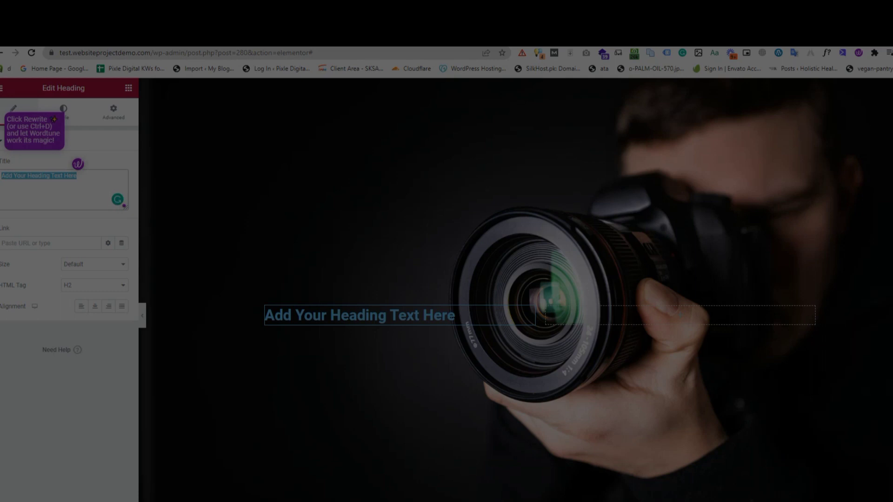
{"action": "type", "text": "L"}
{"action": "key", "text": "BackSpace"}
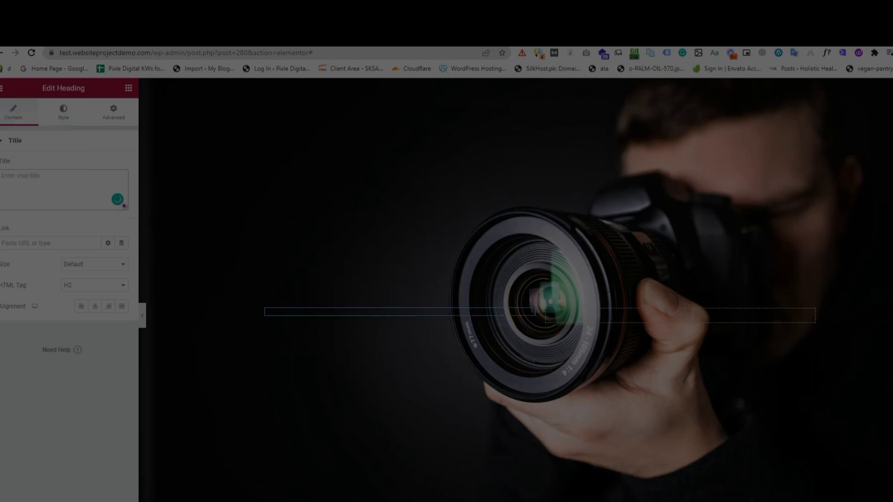
{"action": "type", "text": "cREATE"}
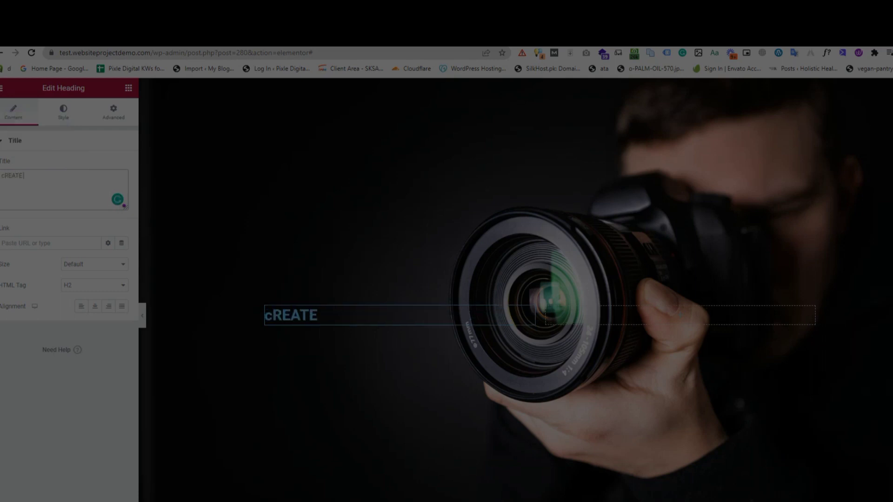
{"action": "key", "text": "BackSpace"}
{"action": "key", "text": "BackSpace"}
{"action": "key", "text": "BackSpace"}
{"action": "key", "text": "BackSpace"}
{"action": "key", "text": "BackSpace"}
{"action": "key", "text": "BackSpace"}
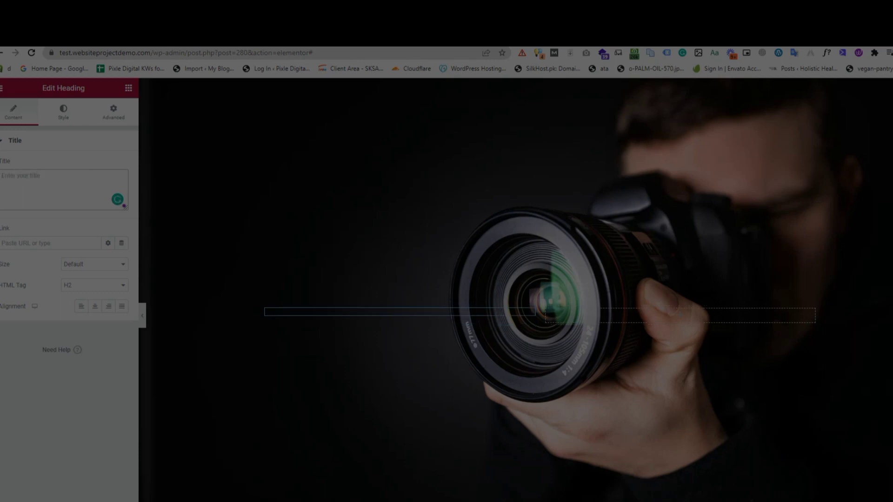
{"action": "type", "text": "cREATE"}
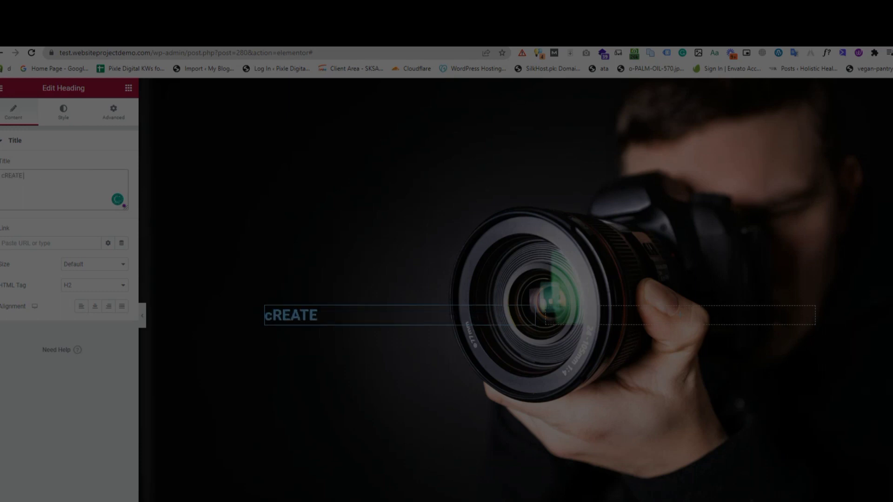
{"action": "key", "text": "BackSpace"}
{"action": "key", "text": "BackSpace"}
{"action": "key", "text": "BackSpace"}
{"action": "key", "text": "BackSpace"}
{"action": "key", "text": "BackSpace"}
{"action": "key", "text": "BackSpace"}
{"action": "type", "text": "c"}
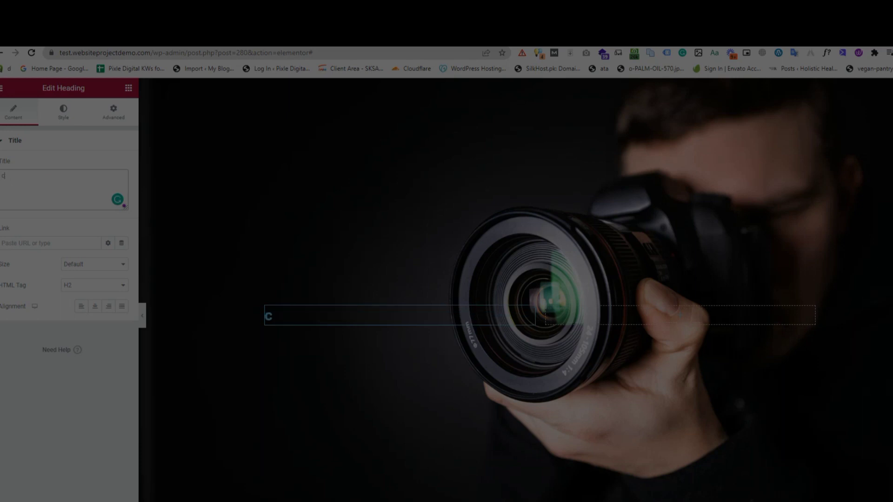
{"action": "key", "text": "BackSpace"}
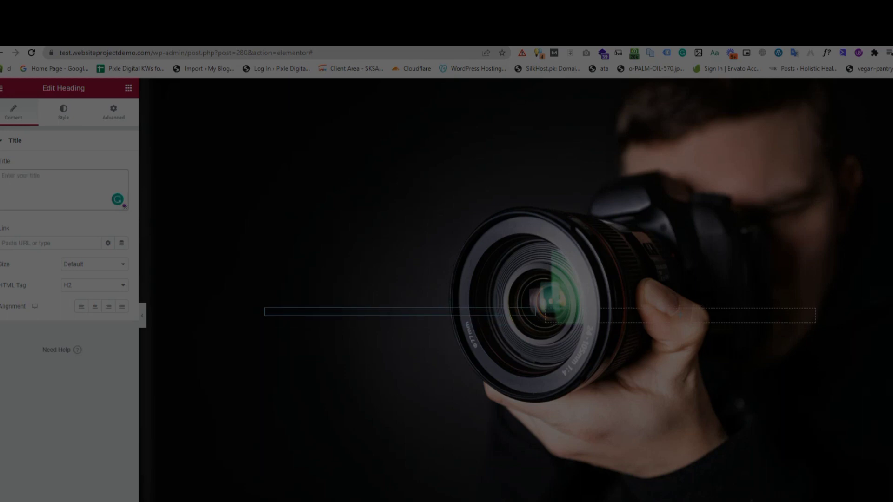
- Enter "Create a lottie animation" as the heading's title
{"action": "type", "text": "Create"}
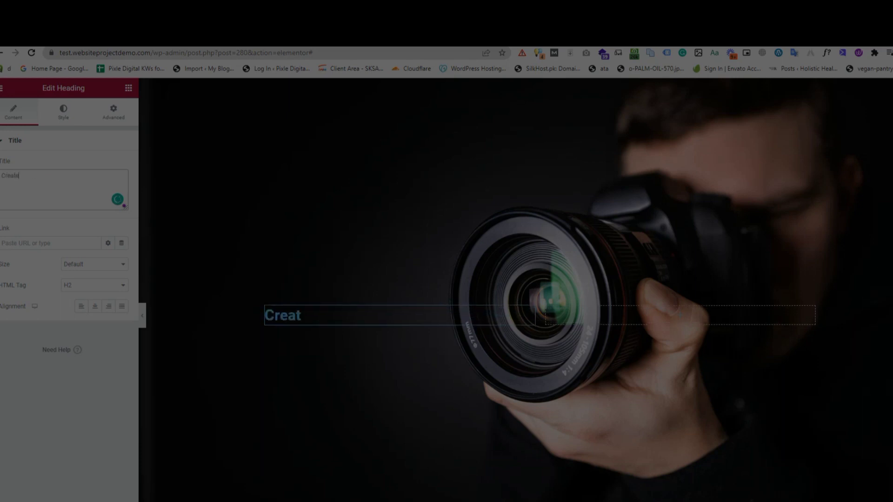
{"action": "type", "text": " a lottie"}
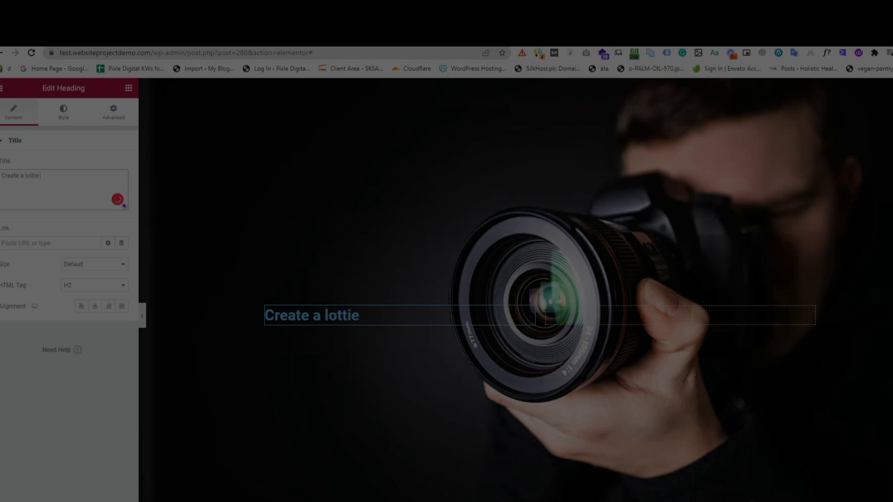
{"action": "type", "text": " aniamtion"}
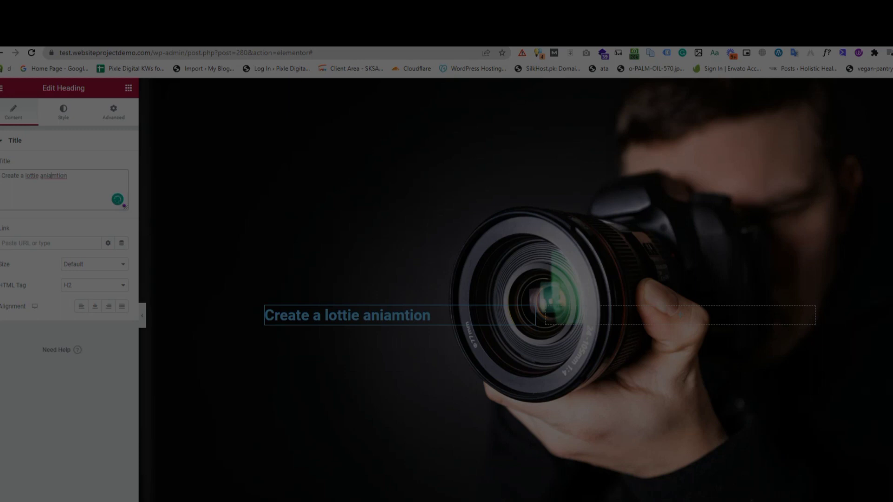
{"action": "key", "text": "Delete"}
{"action": "type", "text": "a"}
- Change the heading's text color to white
{"action": "left_click", "coordinate": [63, 111]}
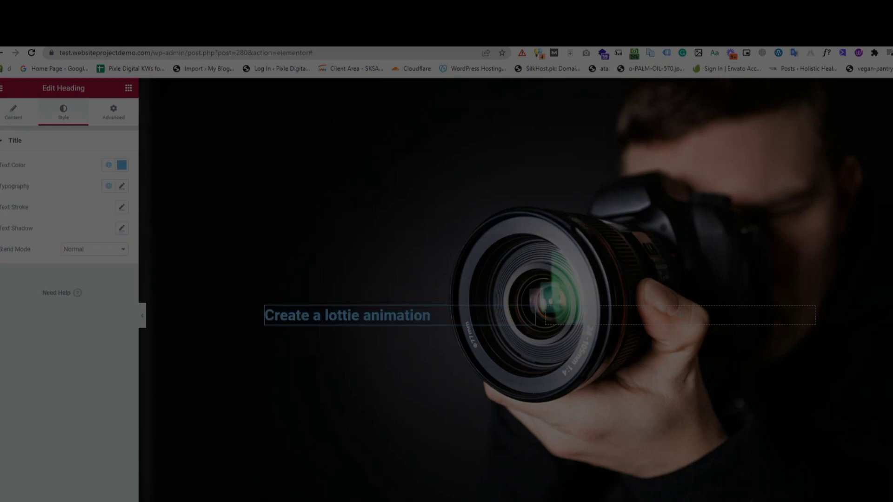
{"action": "left_click", "coordinate": [122, 165]}
{"action": "left_click", "coordinate": [121, 165]}
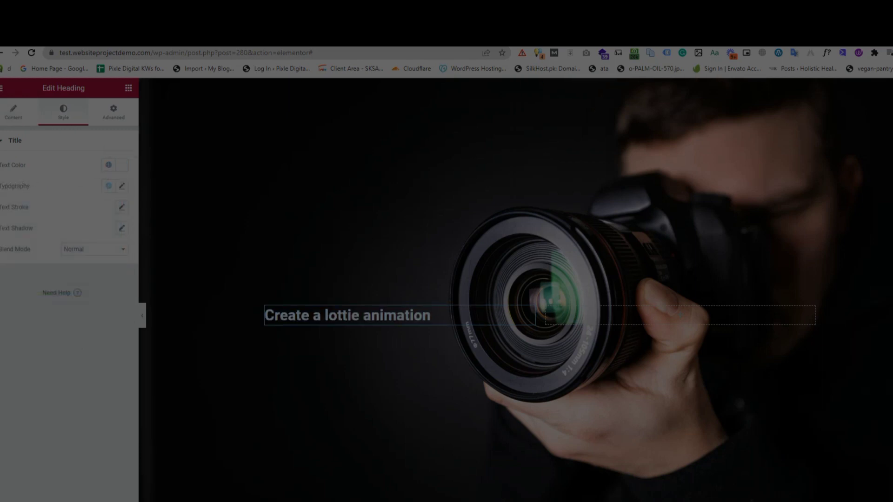
- Set the heading's font family to Poppins and keep its weight at 600 (Semi Bold)
{"action": "left_click", "coordinate": [122, 186]}
{"action": "left_click", "coordinate": [91, 232]}
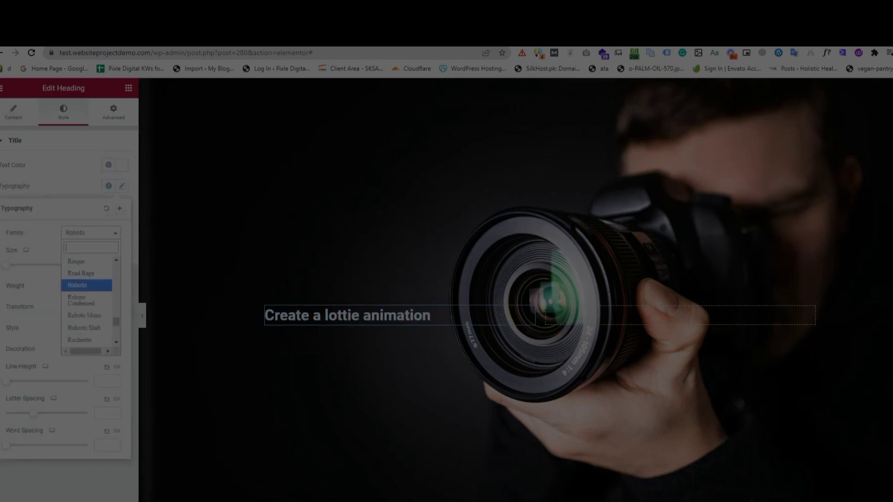
{"action": "type", "text": "popp"}
{"action": "key", "text": "Return"}
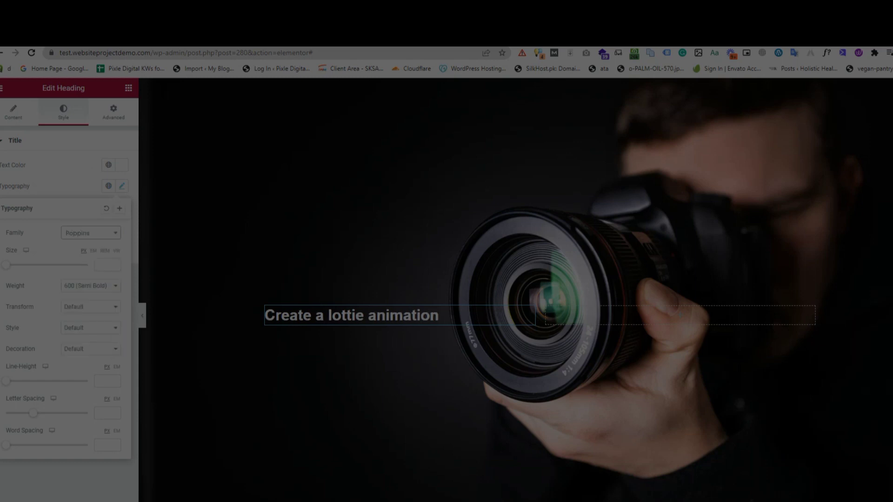
{"action": "left_click", "coordinate": [90, 286]}
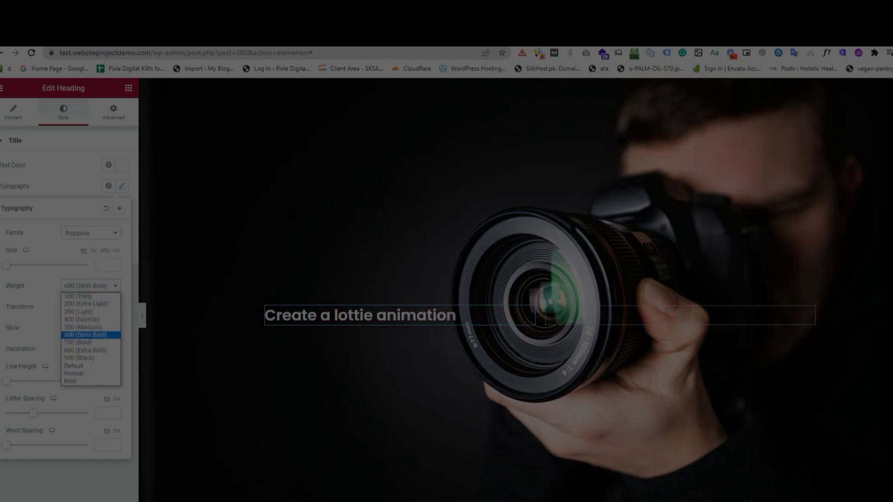
{"action": "left_click", "coordinate": [70, 479]}
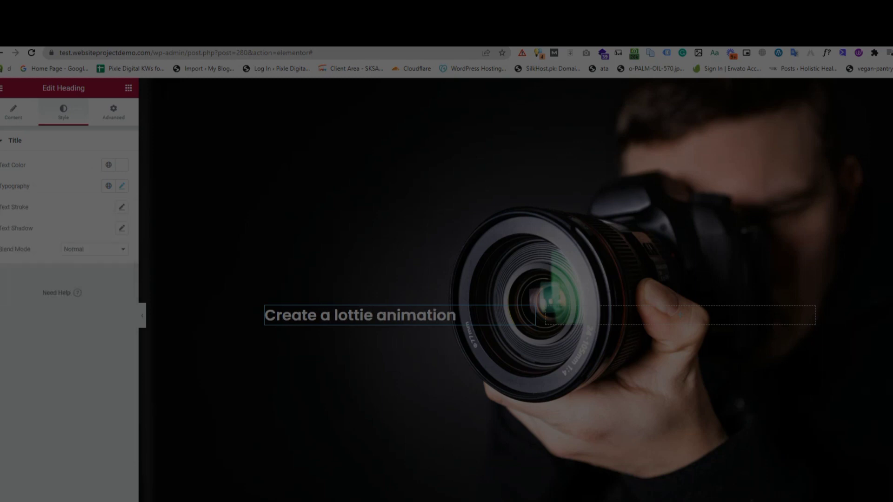
- Set the heading's font size to 50 px and its line height to 55 px
{"action": "left_click", "coordinate": [122, 186]}
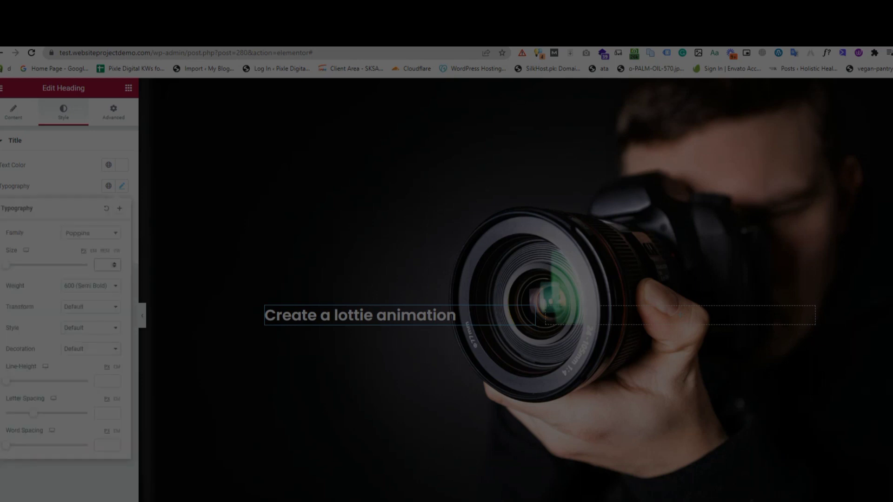
{"action": "type", "text": "50"}
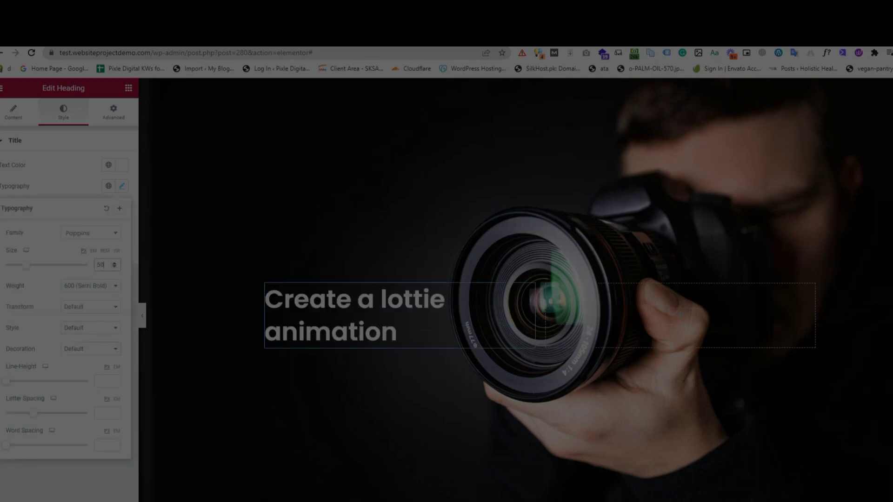
{"action": "left_click", "coordinate": [105, 382]}
{"action": "type", "text": "55"}
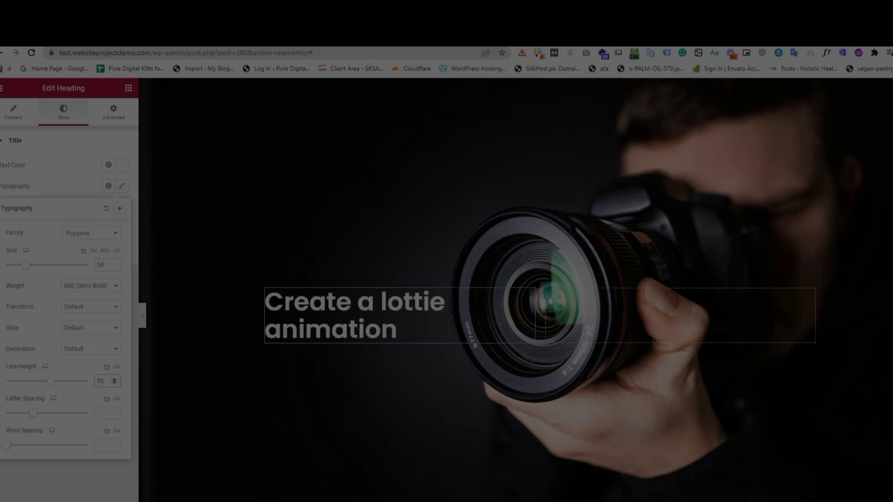
{"action": "left_click", "coordinate": [122, 186]}
- Give the heading a Fade In Left entrance animation in its motion effects
{"action": "left_click", "coordinate": [113, 112]}
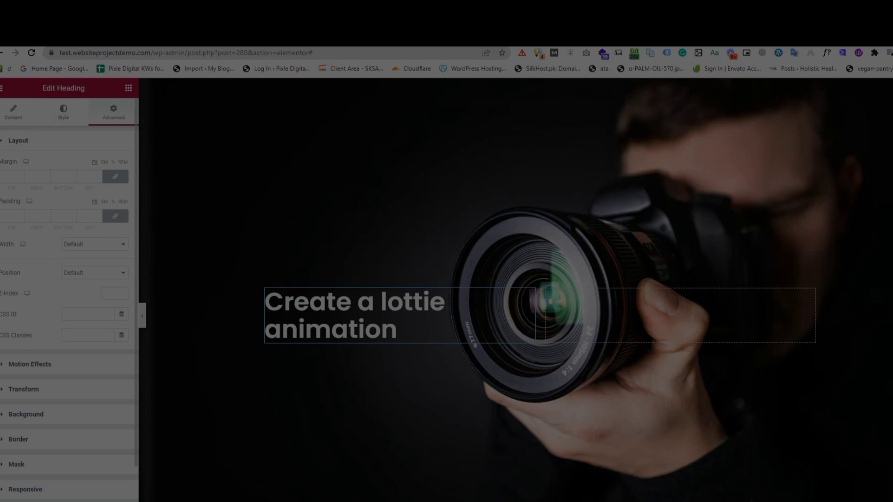
{"action": "left_click", "coordinate": [29, 365]}
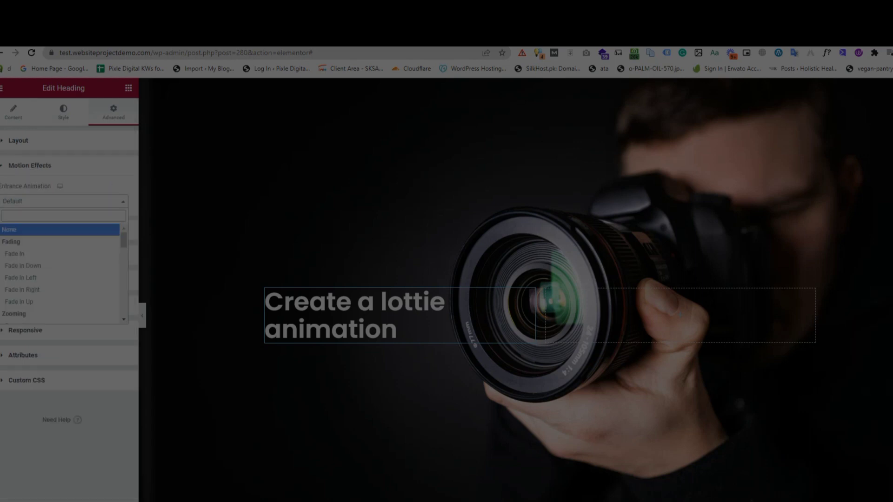
{"action": "left_click", "coordinate": [20, 278]}
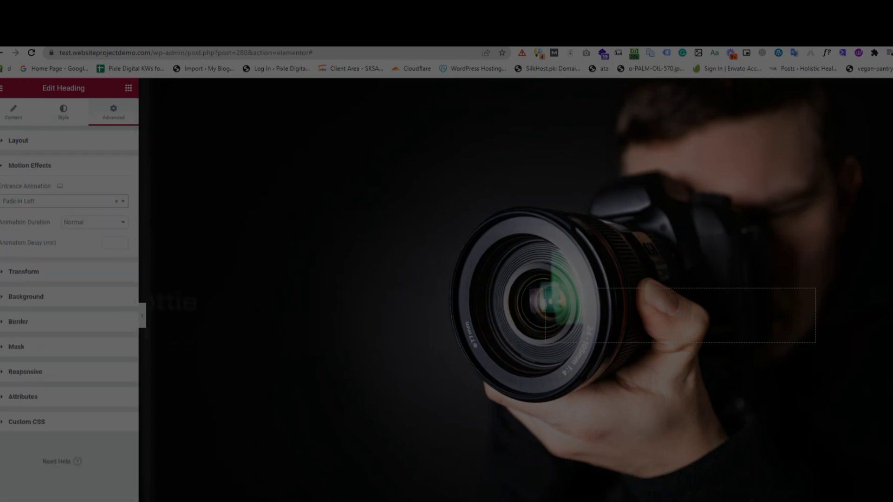
- Try the Fade In Right, Fade In Up and Zoom In Left entrance animations on the heading, and return to Fade In Left
{"action": "left_click", "coordinate": [59, 201]}
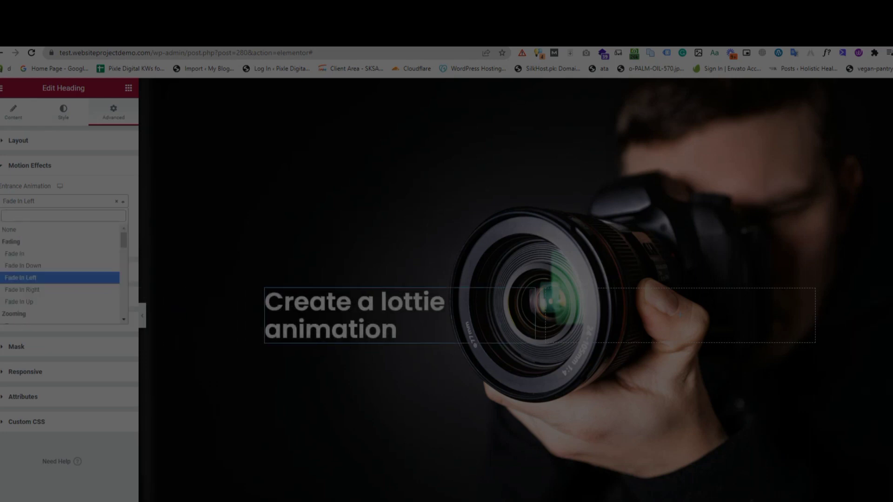
{"action": "left_click", "coordinate": [22, 289]}
{"action": "left_click", "coordinate": [59, 201]}
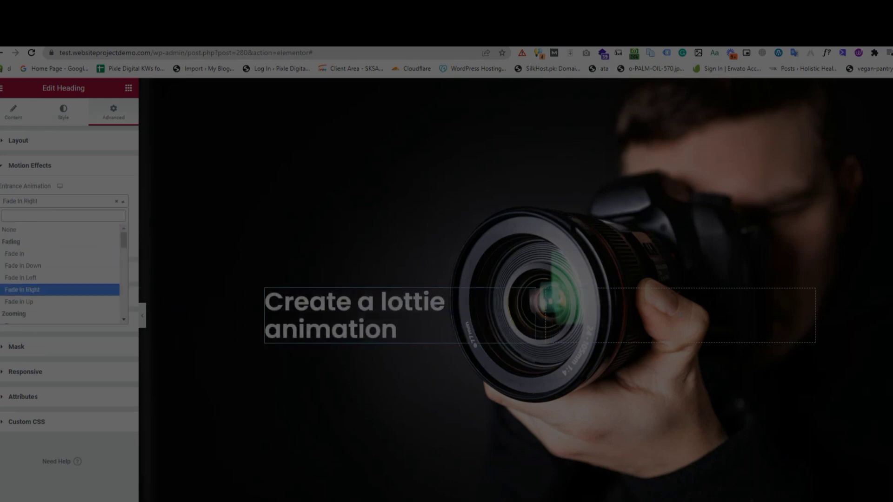
{"action": "left_click", "coordinate": [19, 302]}
{"action": "left_click", "coordinate": [60, 201]}
{"action": "scroll", "coordinate": [28, 232], "scroll_direction": "down", "scroll_amount": 2}
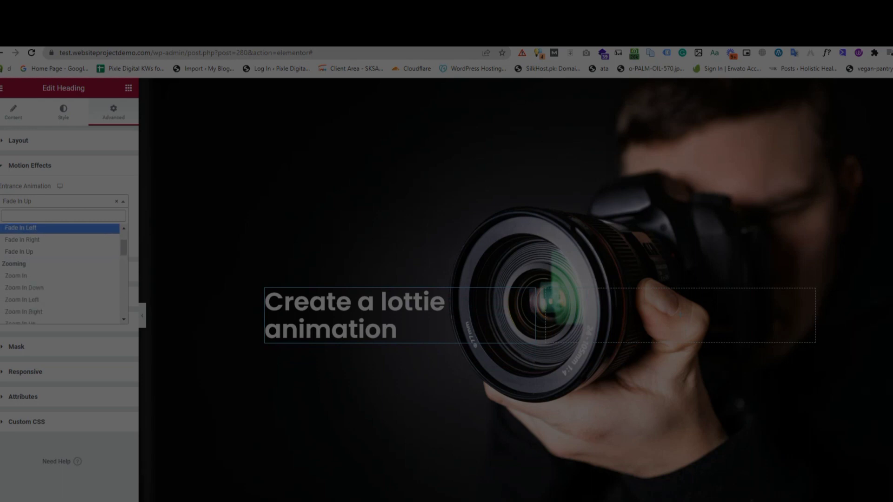
{"action": "left_click", "coordinate": [22, 299]}
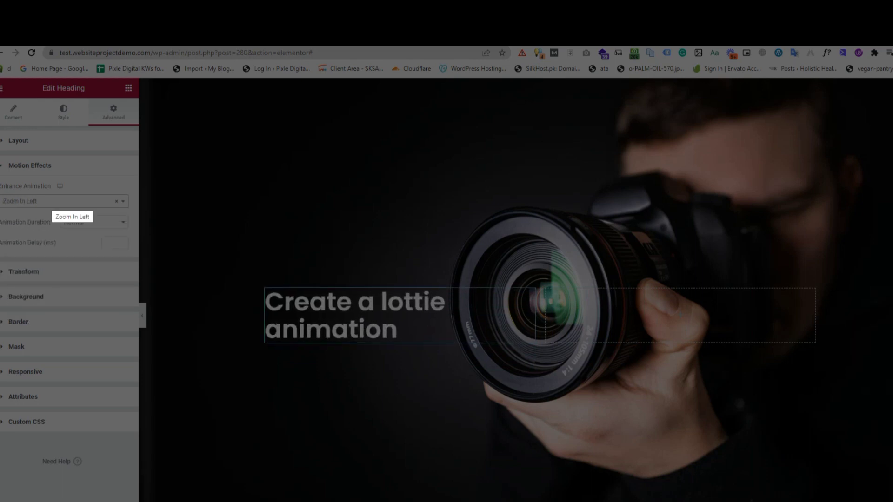
{"action": "left_click", "coordinate": [60, 202]}
{"action": "scroll", "coordinate": [28, 281], "scroll_direction": "up", "scroll_amount": 3}
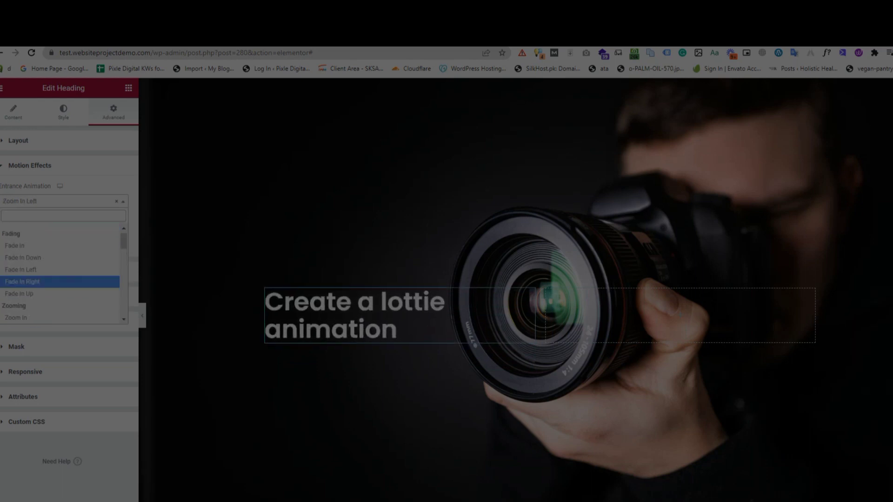
{"action": "left_click", "coordinate": [20, 270]}
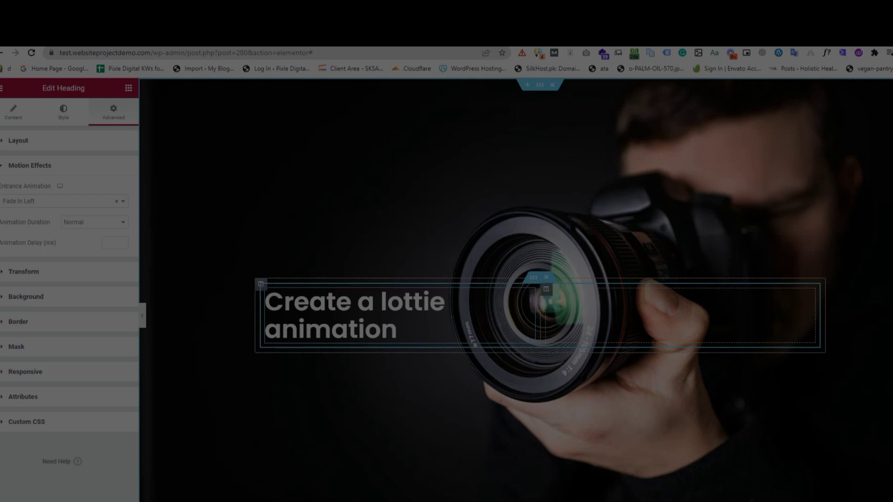
- Search the Elementor widgets for "lott" to look up the Lottie widget, and clear the search
{"action": "left_click", "coordinate": [30, 165]}
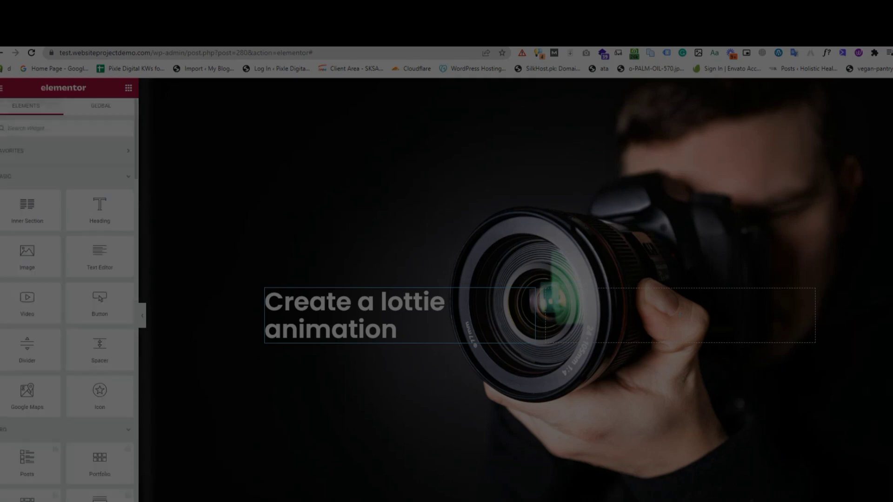
{"action": "type", "text": "l"}
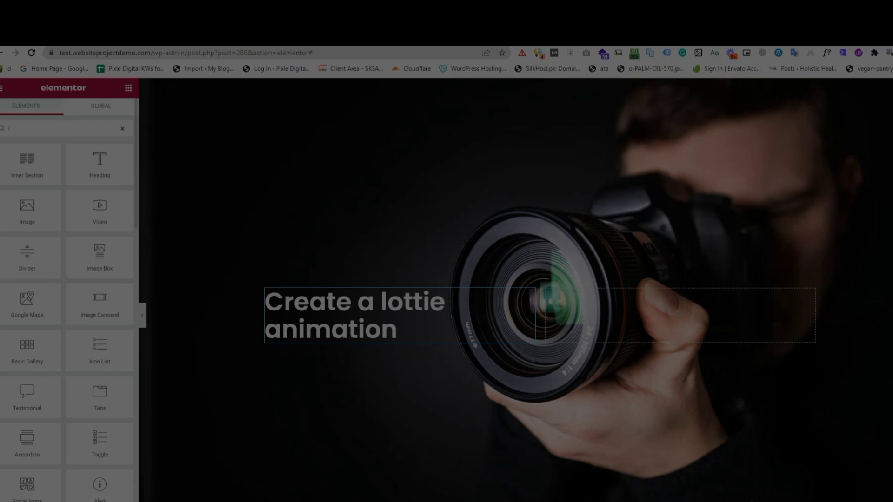
{"action": "type", "text": "ott"}
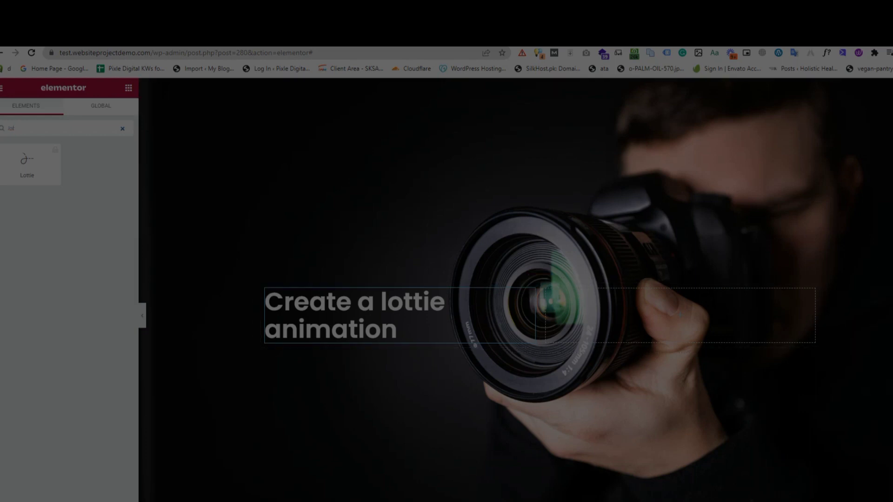
{"action": "key", "text": "BackSpace"}
{"action": "key", "text": "BackSpace"}
{"action": "key", "text": "BackSpace"}
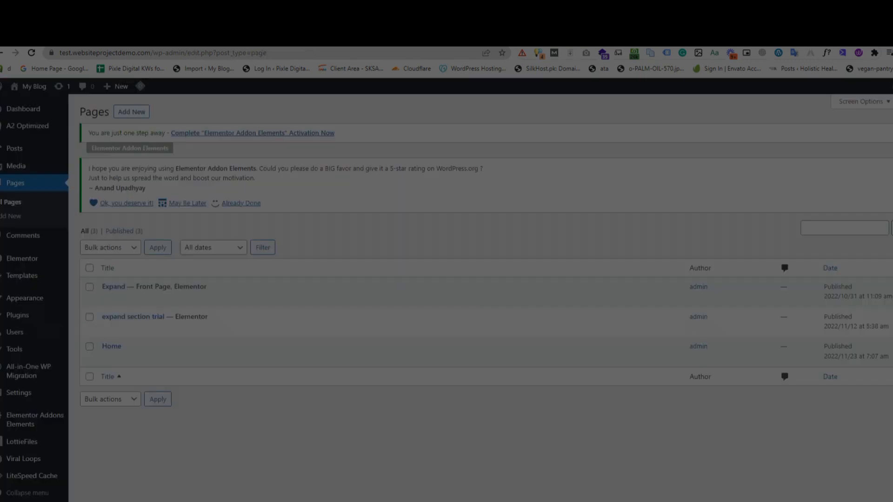
- In the WordPress admin, go through the installed plugins to Add Plugins and open the zip upload form
{"action": "left_click", "coordinate": [17, 315]}
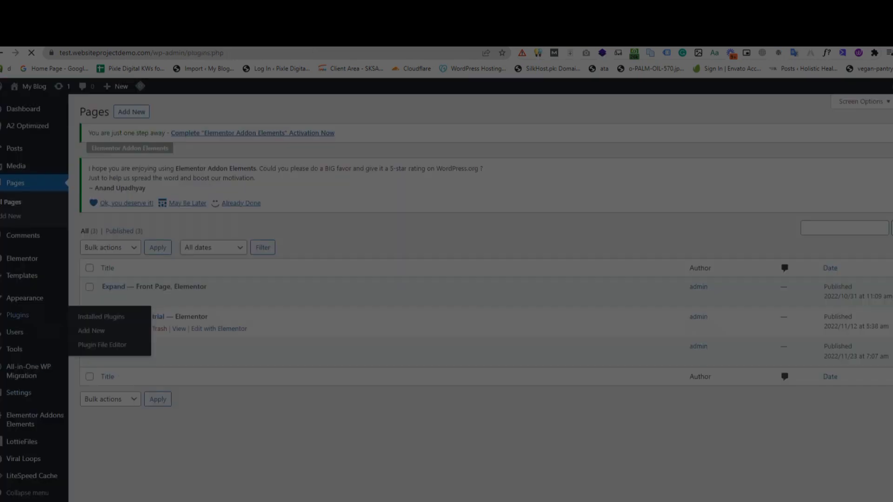
{"action": "scroll", "coordinate": [481, 298], "scroll_direction": "down", "scroll_amount": 1}
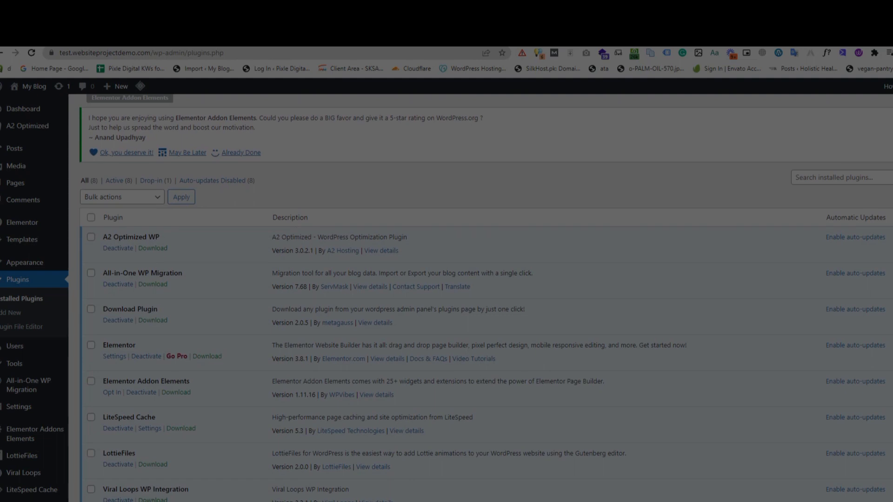
{"action": "scroll", "coordinate": [481, 298], "scroll_direction": "up", "scroll_amount": 1}
{"action": "left_click", "coordinate": [11, 313]}
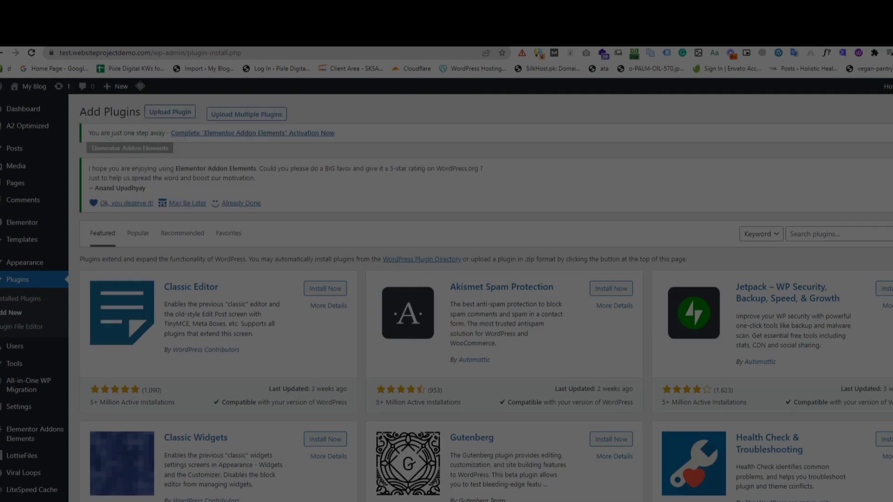
{"action": "left_click", "coordinate": [170, 112]}
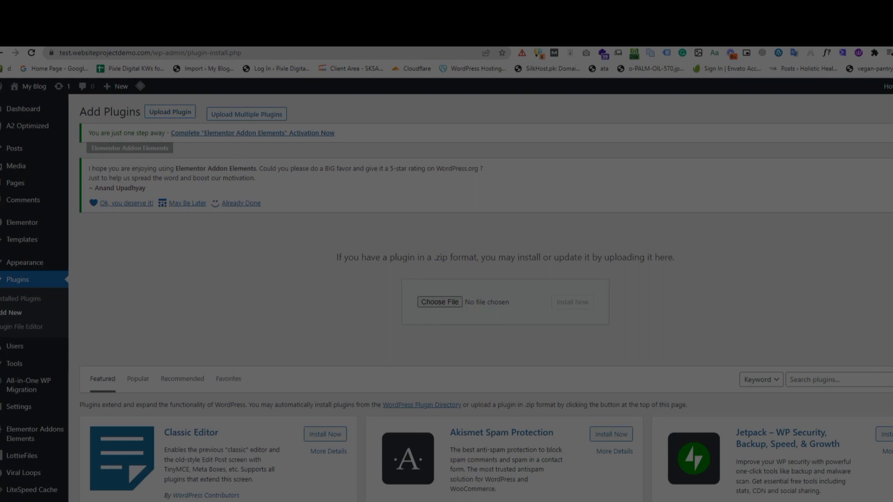
- Choose elementor-pro.zip as the plugin file to upload, browsing Local Disk (D:) to the elementor folder
{"action": "left_click", "coordinate": [440, 302]}
{"action": "left_click", "coordinate": [173, 363]}
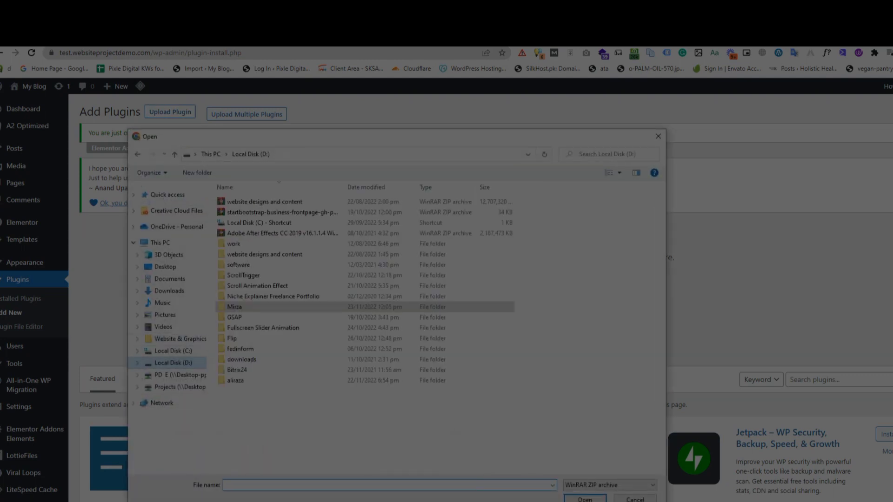
{"action": "double_click", "coordinate": [235, 307]}
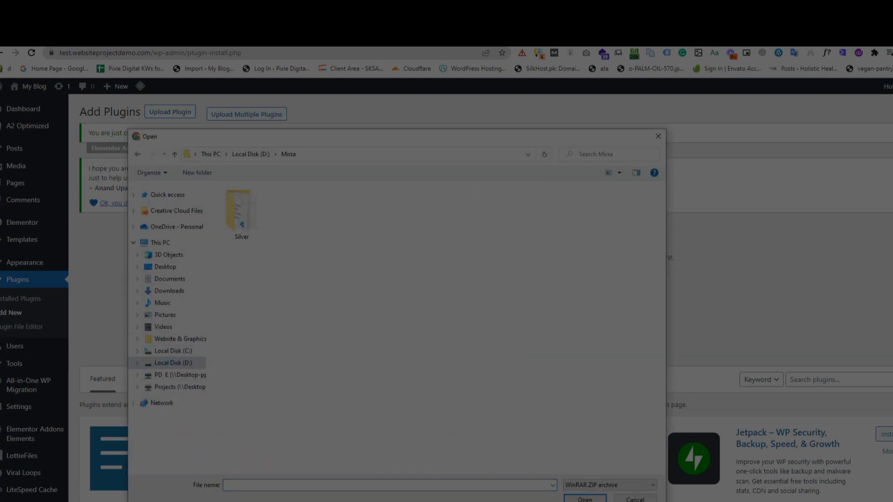
{"action": "left_click", "coordinate": [174, 363]}
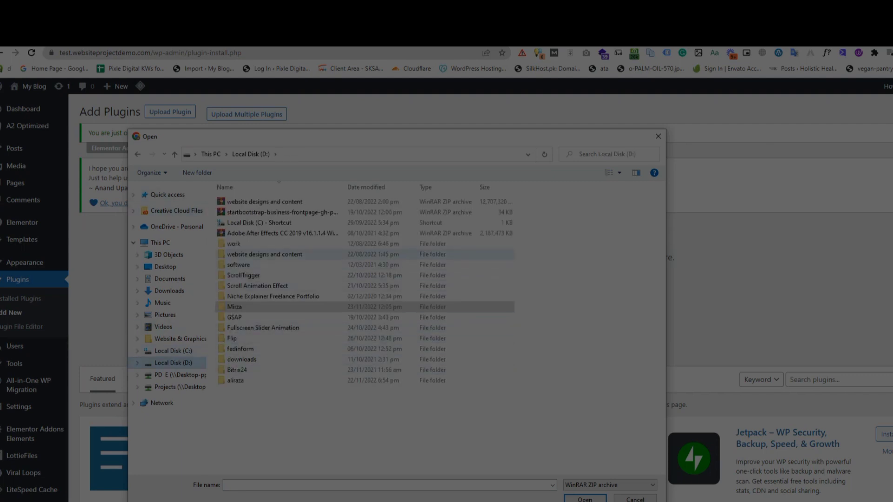
{"action": "double_click", "coordinate": [235, 380]}
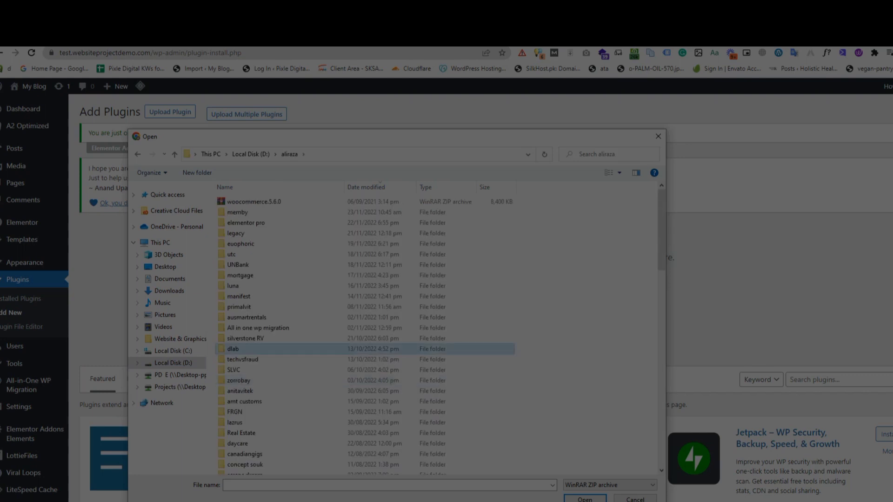
{"action": "type", "text": "el"}
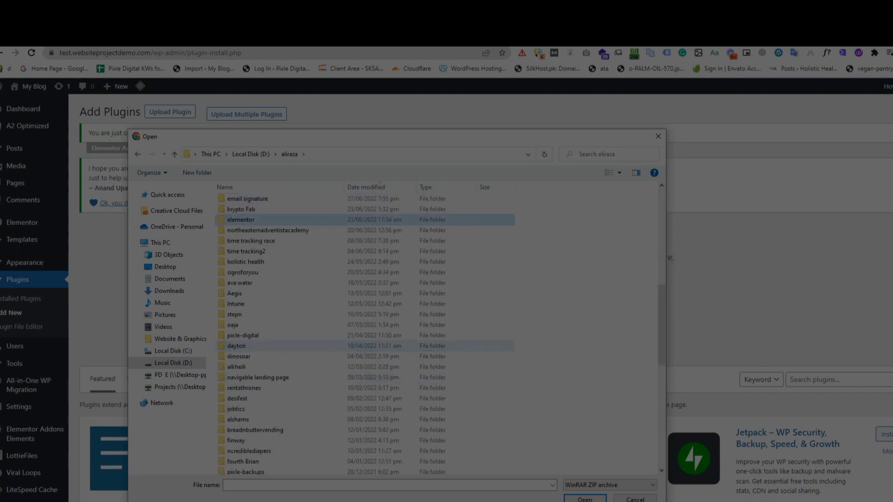
{"action": "key", "text": "Return"}
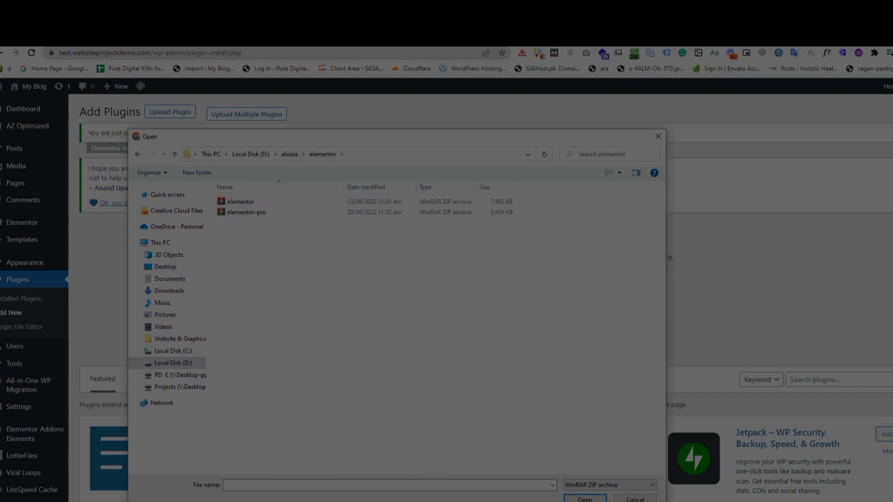
{"action": "left_click", "coordinate": [246, 212]}
{"action": "key", "text": "Return"}
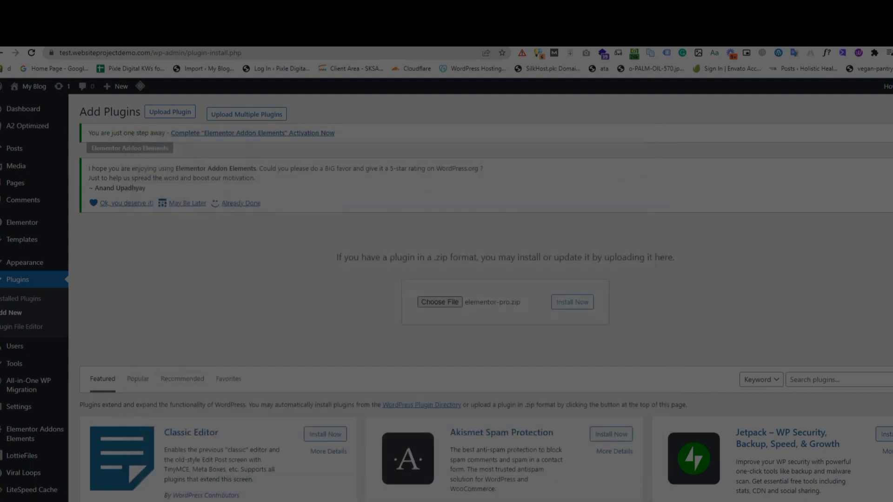
- Install the plugin from elementor-pro.zip and activate it
{"action": "left_click", "coordinate": [572, 302]}
{"action": "scroll", "coordinate": [486, 297], "scroll_direction": "down", "scroll_amount": 1}
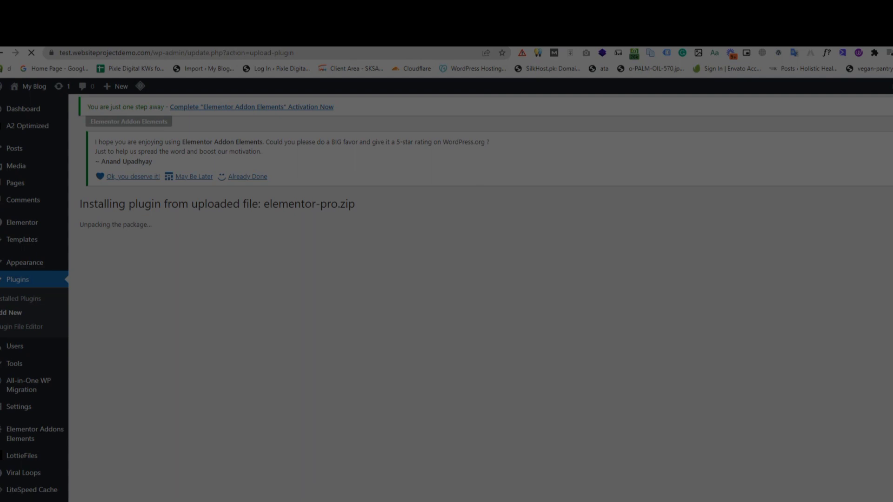
{"action": "left_click_drag", "start_coordinate": [80, 204], "coordinate": [356, 205]}
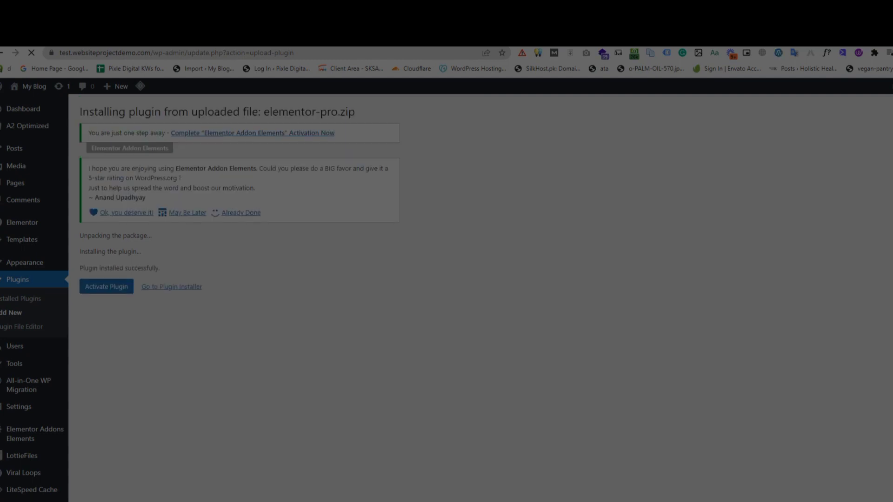
{"action": "left_click", "coordinate": [106, 287]}
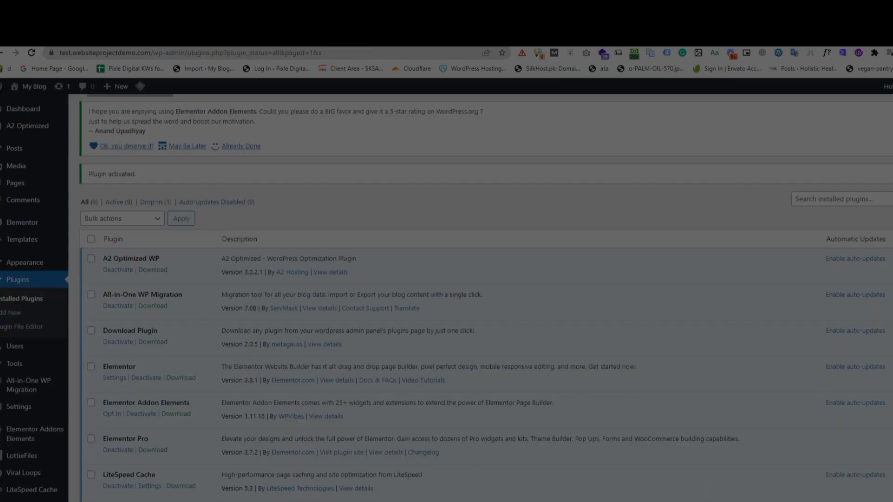
{"action": "scroll", "coordinate": [486, 297], "scroll_direction": "down", "scroll_amount": 1}
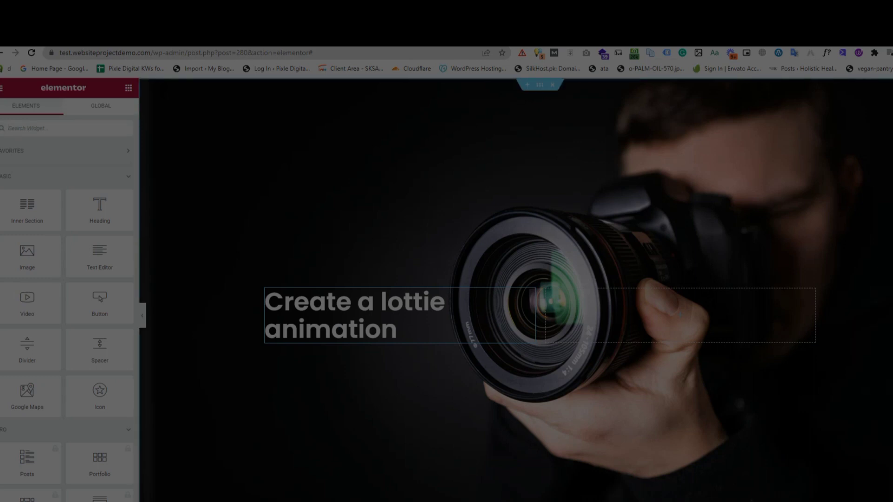
- Reload the Elementor page editor, search the widgets for "lotti", and add the Lottie widget to the column beside the heading
{"action": "left_click", "coordinate": [31, 53]}
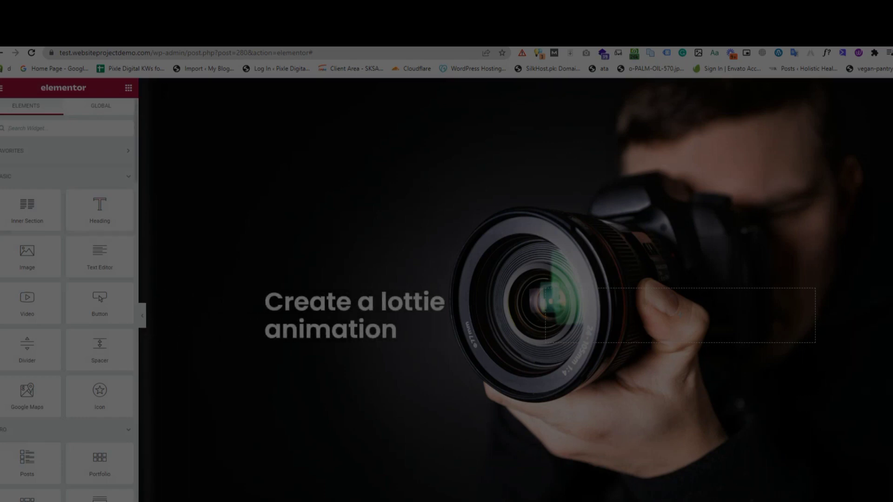
{"action": "type", "text": "lotti"}
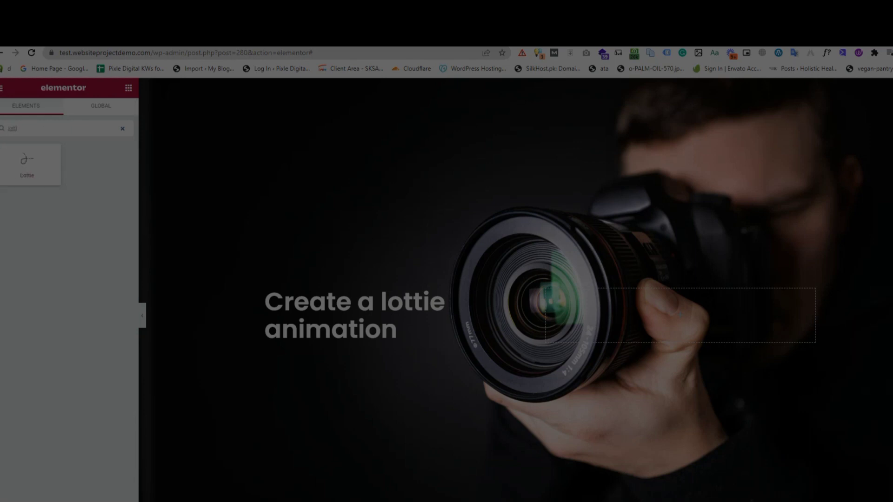
{"action": "left_click_drag", "start_coordinate": [27, 163], "coordinate": [692, 302]}
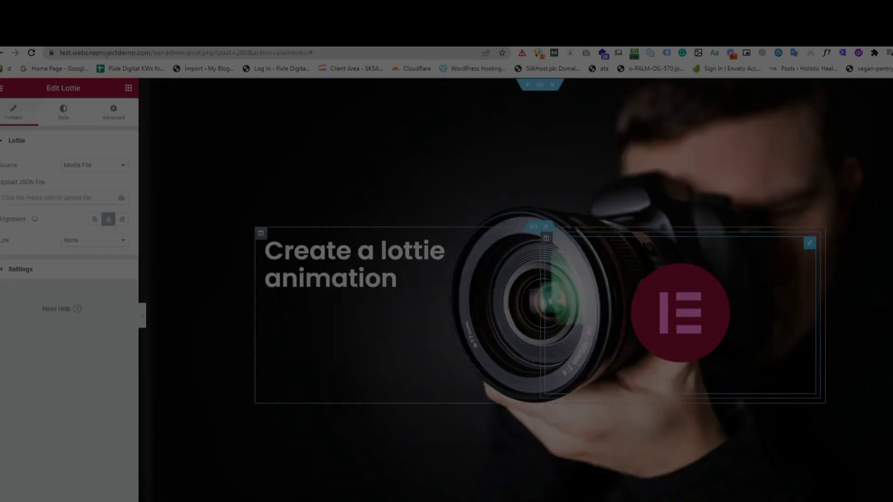
- Copy the Lottie Animation URL of "Delivery on Bicycle or Cycling" from LottieFiles and enable unfiltered file uploads in Elementor
{"action": "left_click", "coordinate": [91, 166]}
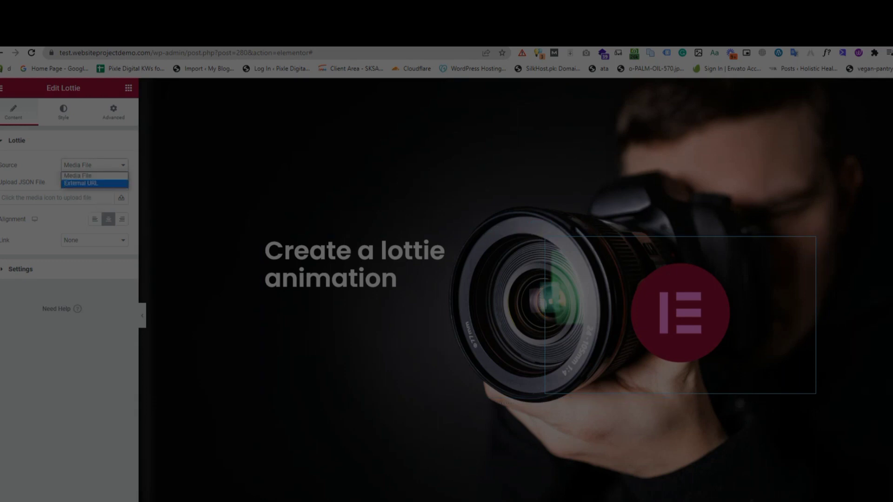
{"action": "left_click", "coordinate": [81, 184]}
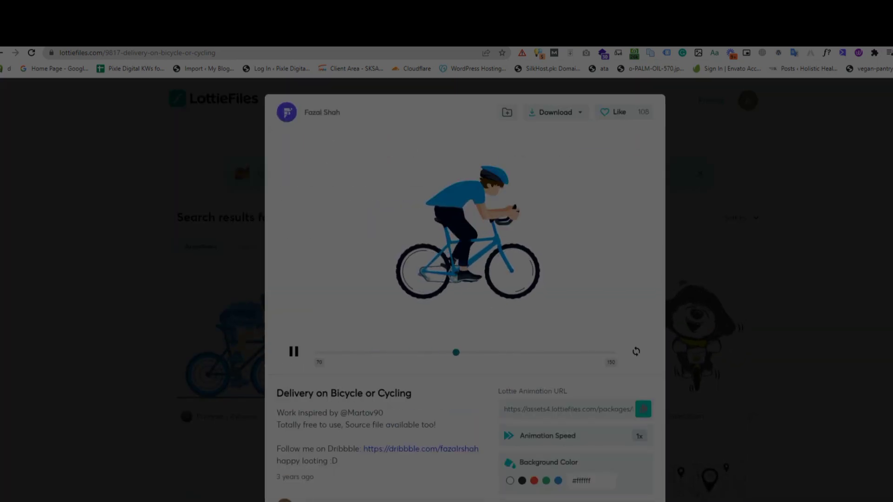
{"action": "left_click", "coordinate": [644, 409]}
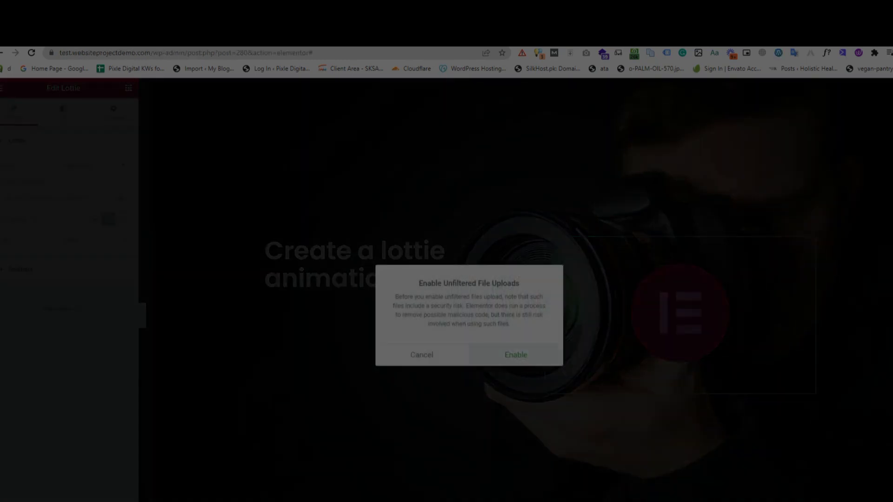
{"action": "left_click", "coordinate": [515, 355]}
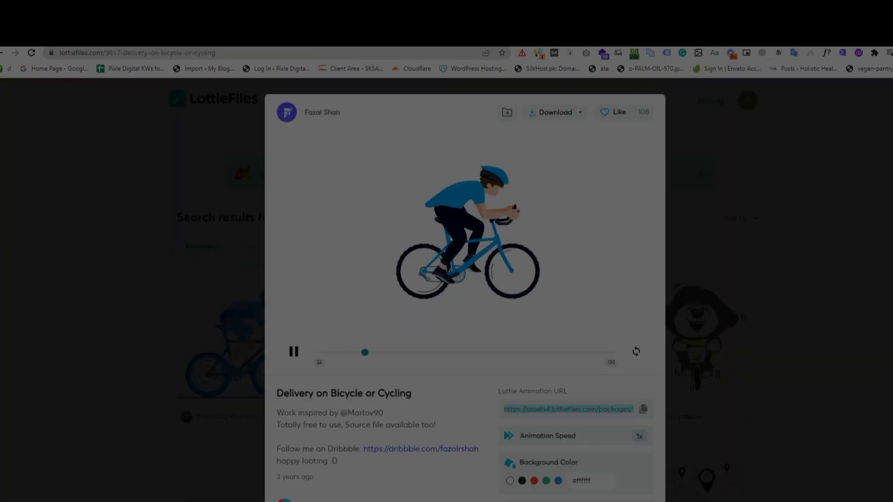
- Set the Lottie widget's source to External URL, using the link of the LottieFiles cycling animation
{"action": "scroll", "coordinate": [465, 288], "scroll_direction": "down", "scroll_amount": 2}
{"action": "scroll", "coordinate": [465, 288], "scroll_direction": "down", "scroll_amount": 1}
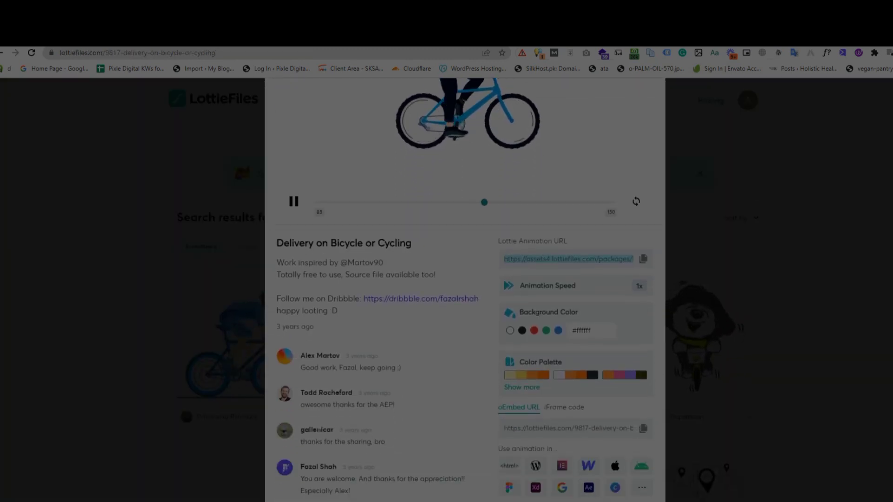
{"action": "scroll", "coordinate": [465, 289], "scroll_direction": "up", "scroll_amount": 2}
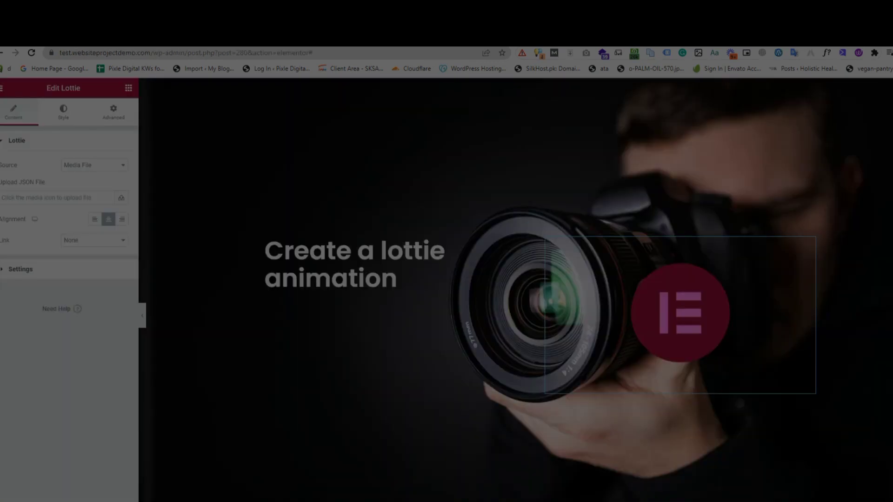
{"action": "left_click", "coordinate": [17, 141]}
{"action": "left_click", "coordinate": [95, 165]}
{"action": "left_click", "coordinate": [80, 183]}
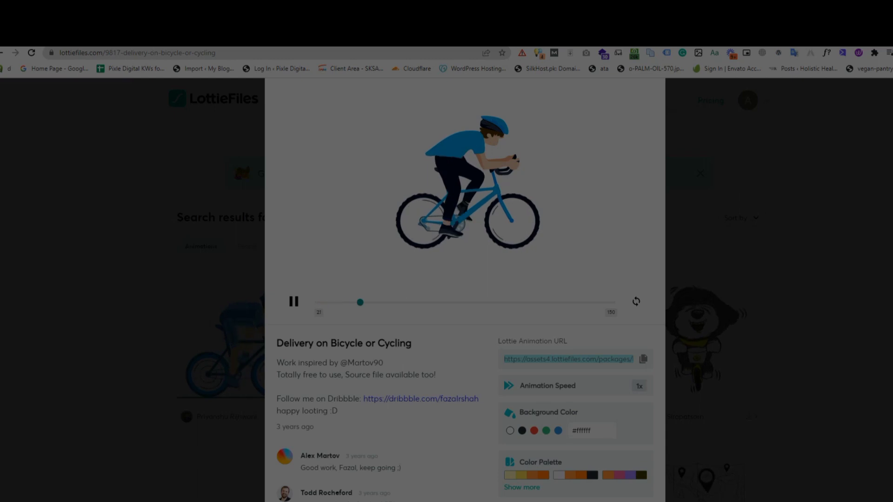
- Close the animation's details on LottieFiles, look through the "cycle" search results, and return to the Elementor editor
{"action": "key", "text": "Escape"}
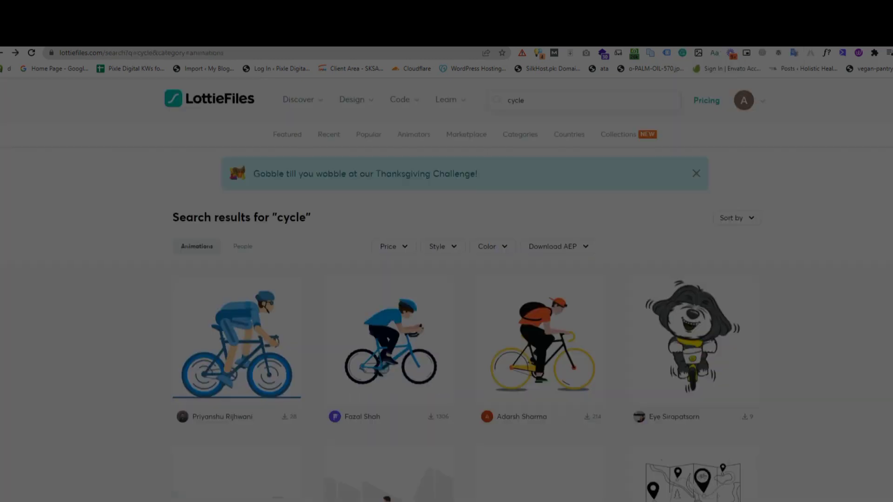
{"action": "scroll", "coordinate": [458, 312], "scroll_direction": "down", "scroll_amount": 3}
{"action": "scroll", "coordinate": [458, 311], "scroll_direction": "up", "scroll_amount": 3}
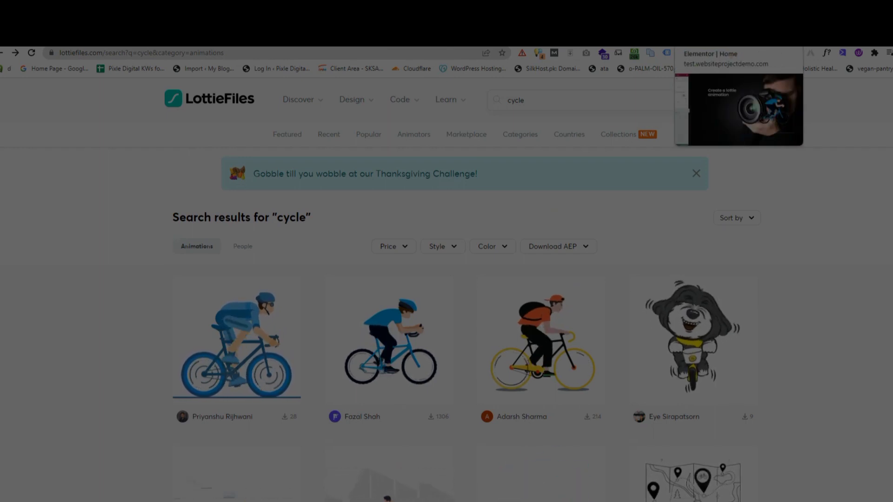
{"action": "left_click", "coordinate": [707, 37]}
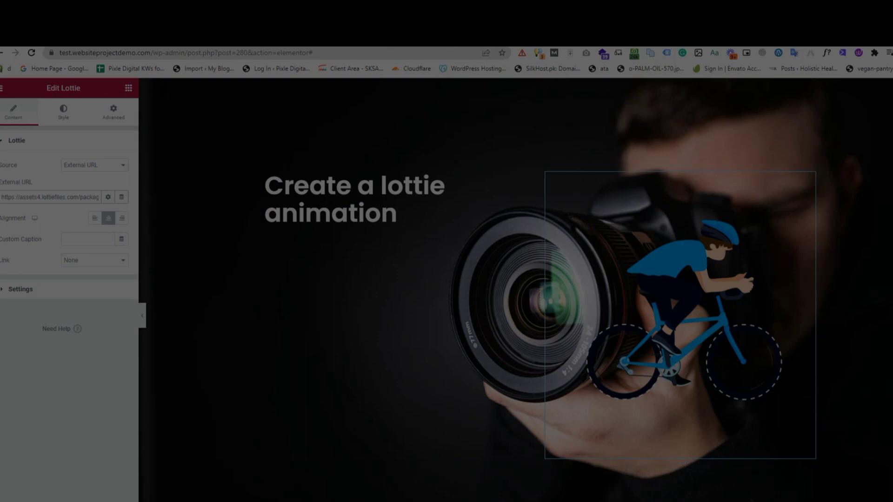
- Set the Lottie animation's trigger to Scroll, try effects relative to Entire Page, and set them back to Viewport
{"action": "left_click", "coordinate": [20, 290]}
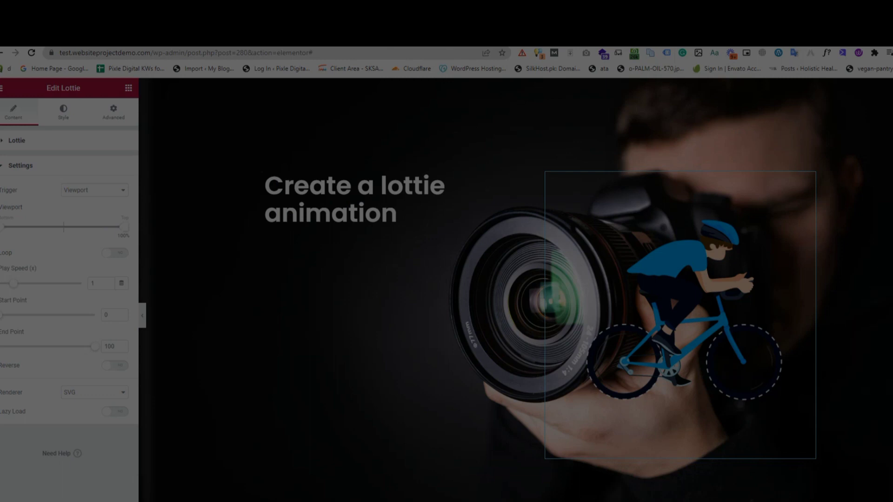
{"action": "left_click", "coordinate": [95, 190]}
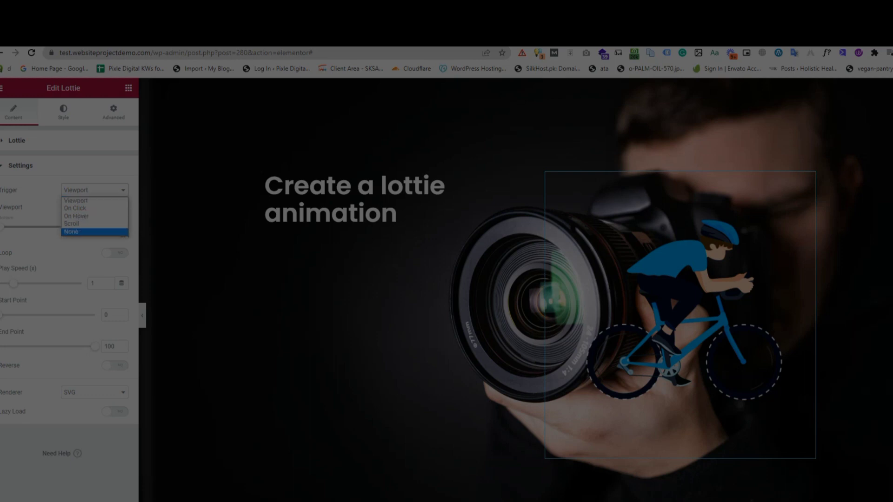
{"action": "left_click", "coordinate": [72, 224]}
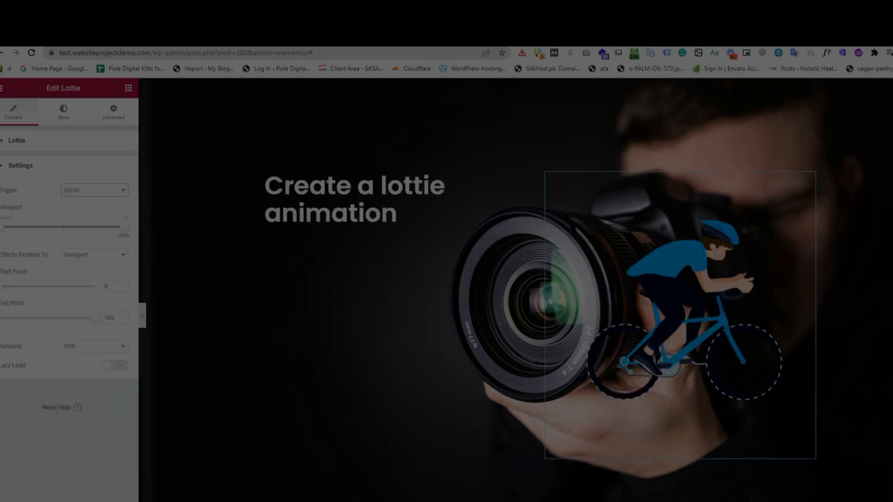
{"action": "left_click", "coordinate": [94, 255]}
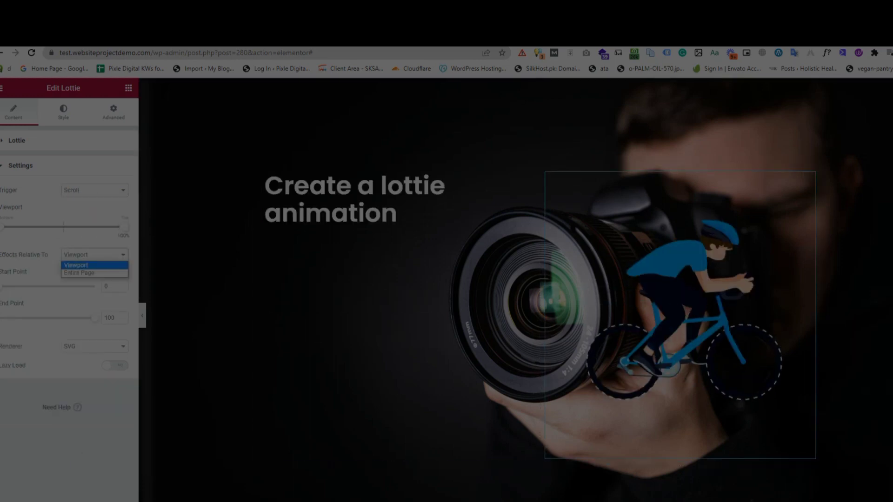
{"action": "left_click", "coordinate": [79, 273]}
{"action": "left_click", "coordinate": [95, 255]}
{"action": "left_click", "coordinate": [76, 266]}
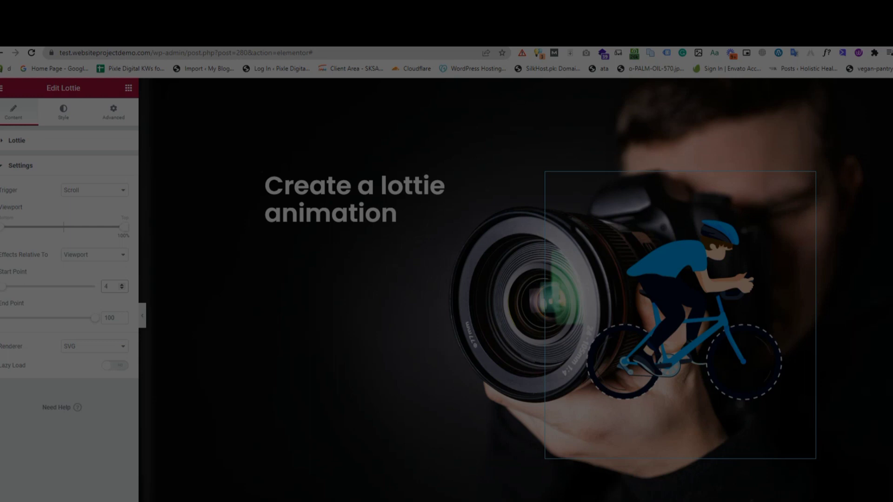
- Choose the Lottie animation's renderer and toggle its Lazy Load option
{"action": "left_click", "coordinate": [94, 346]}
{"action": "left_click", "coordinate": [77, 365]}
{"action": "left_click", "coordinate": [114, 366]}
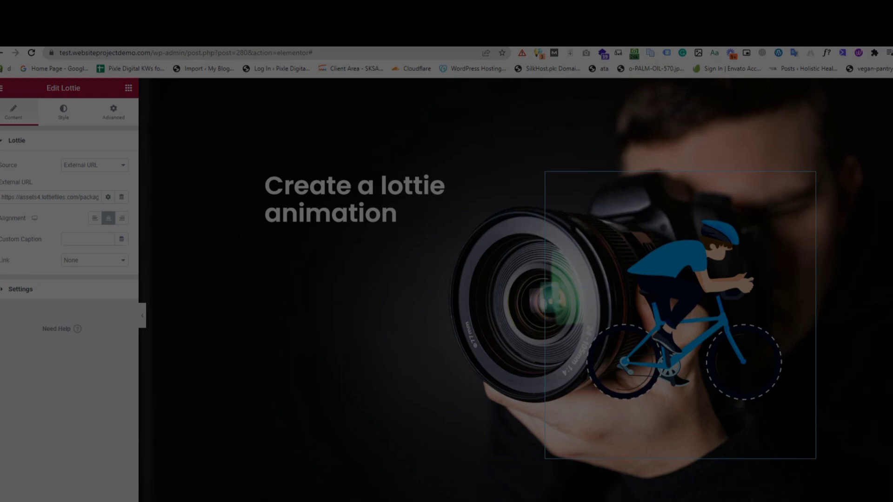
- Look over the Lottie widget's source options and open its style settings
{"action": "left_click", "coordinate": [95, 165]}
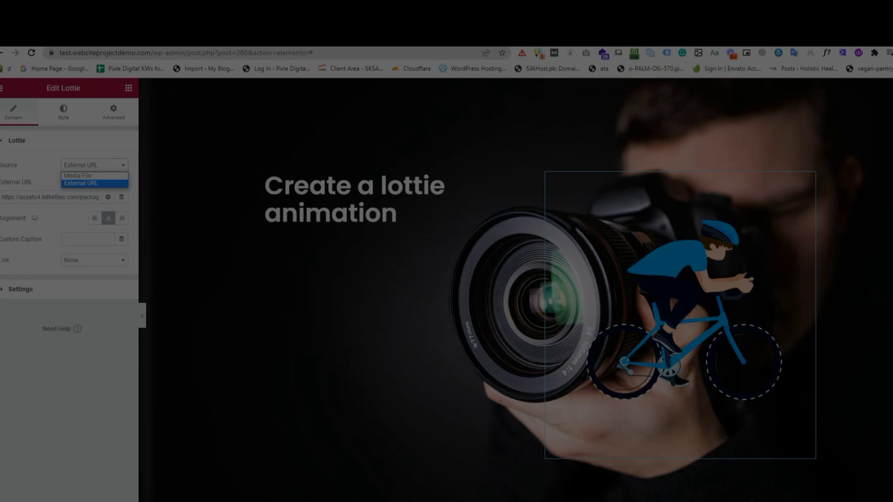
{"action": "left_click", "coordinate": [76, 177]}
{"action": "left_click", "coordinate": [64, 112]}
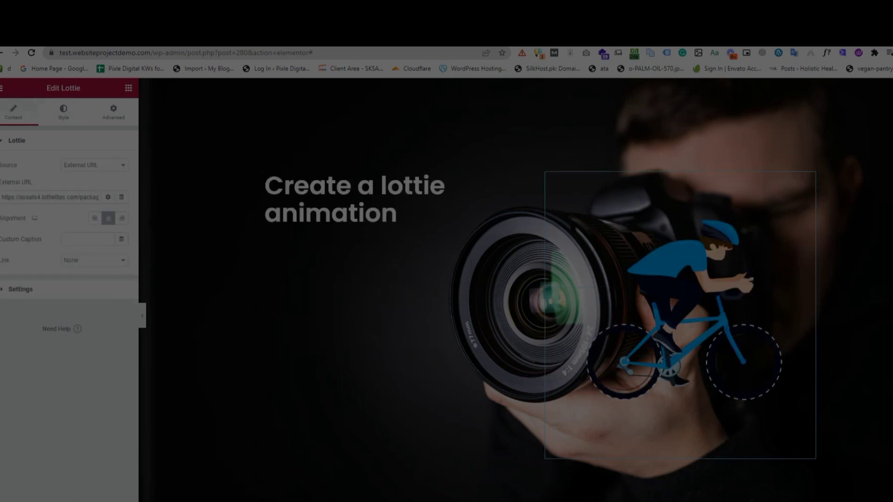